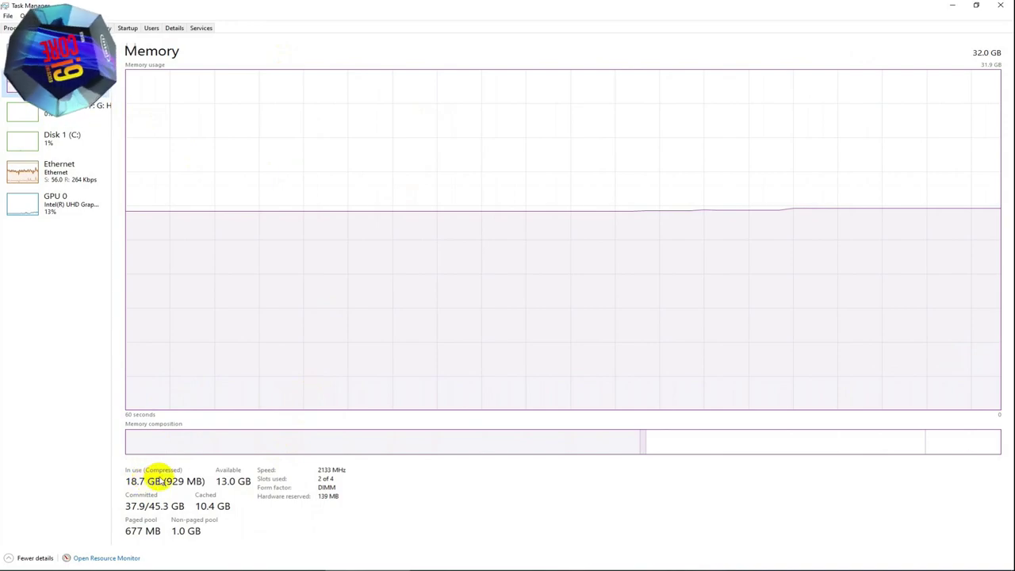
- Review the performance graphs of both disks, the Ethernet connection, the GPU and the CPU
{"action": "left_click", "coordinate": [41, 115]}
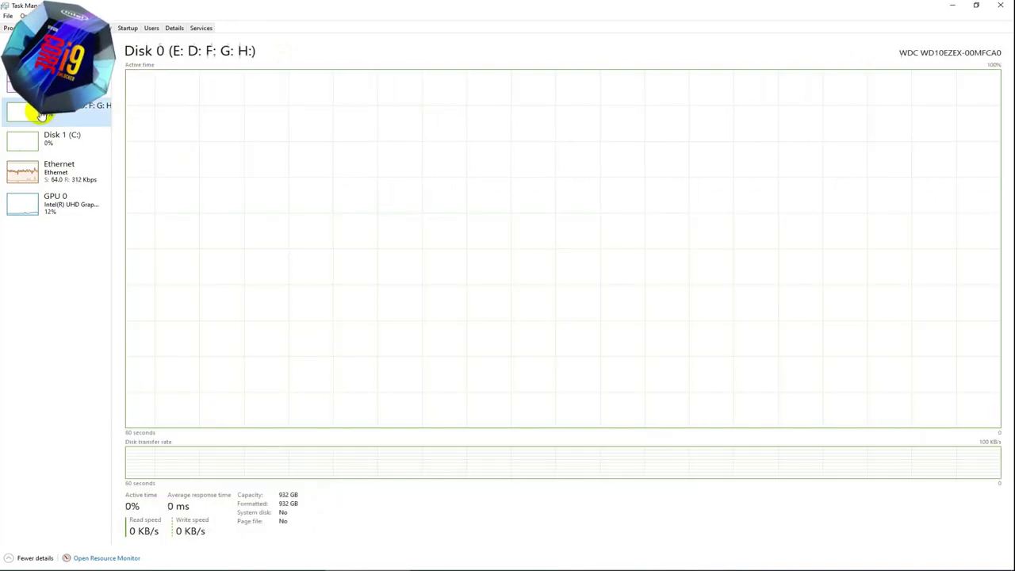
{"action": "left_click", "coordinate": [75, 147]}
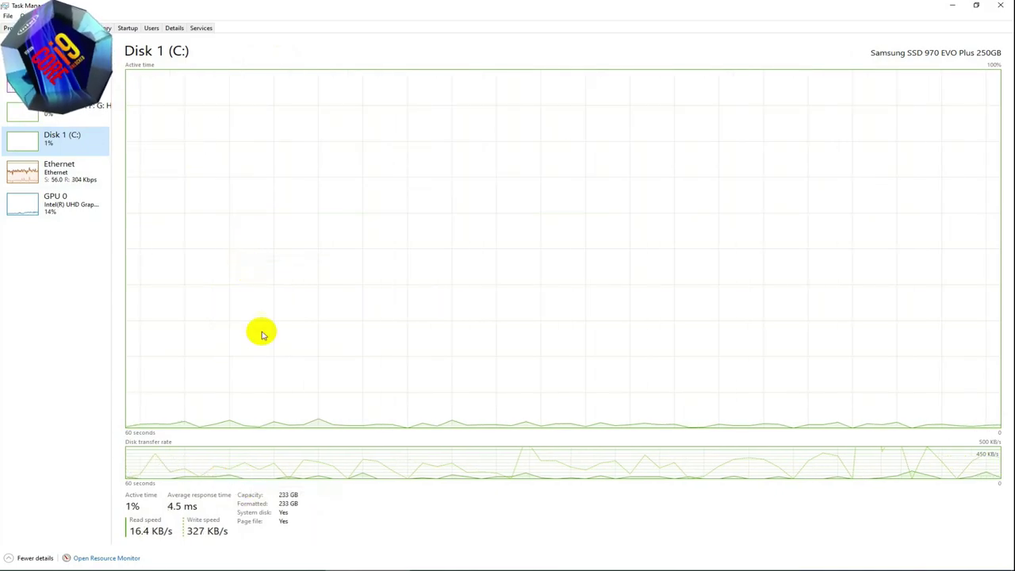
{"action": "left_click", "coordinate": [49, 117]}
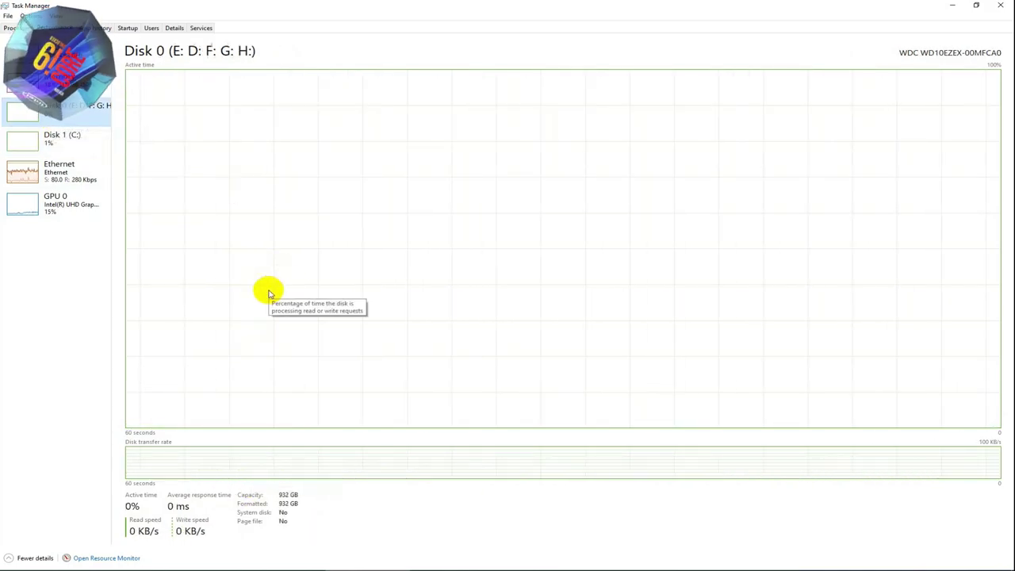
{"action": "left_click", "coordinate": [49, 165]}
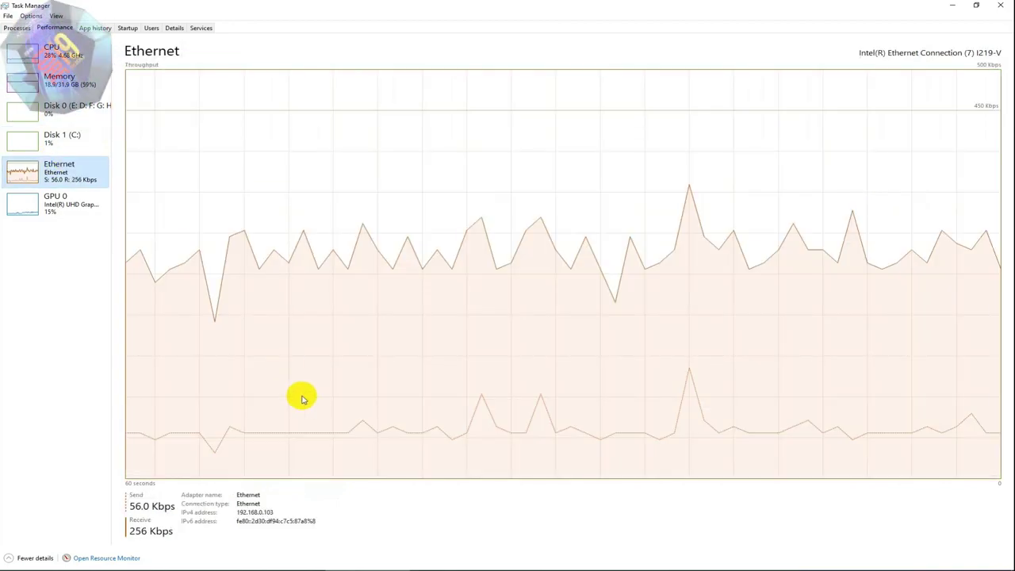
{"action": "left_click", "coordinate": [65, 209]}
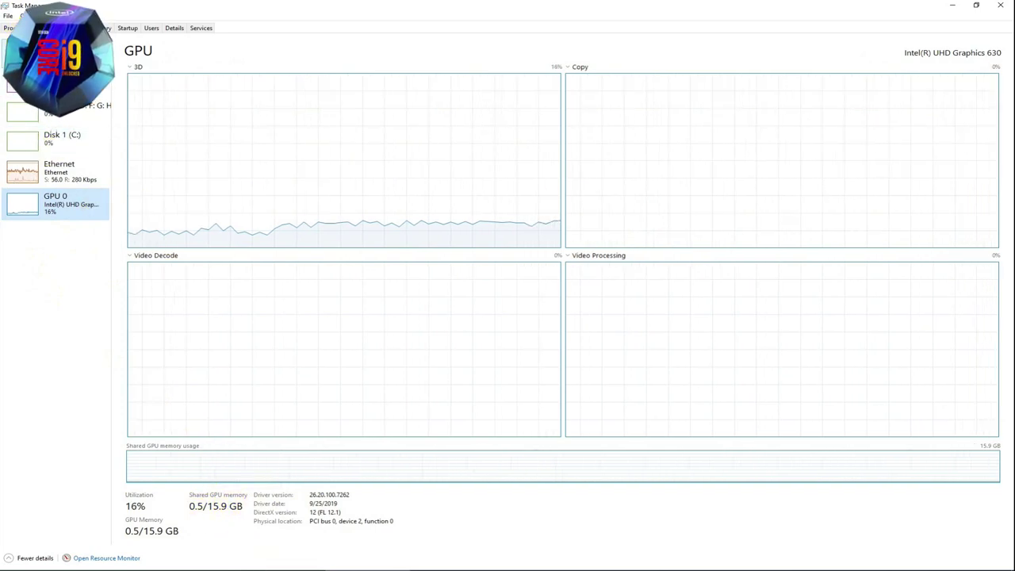
{"action": "left_click", "coordinate": [55, 48]}
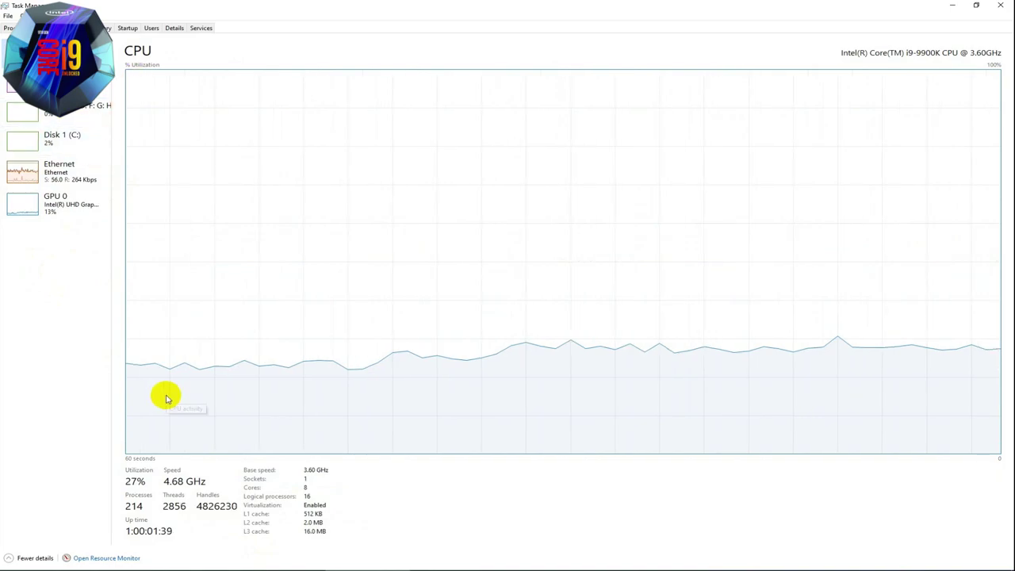
- Open Resource Monitor and inspect the Disk, Network and Memory activity in its overview, collapsing each section after viewing
{"action": "left_click", "coordinate": [109, 558]}
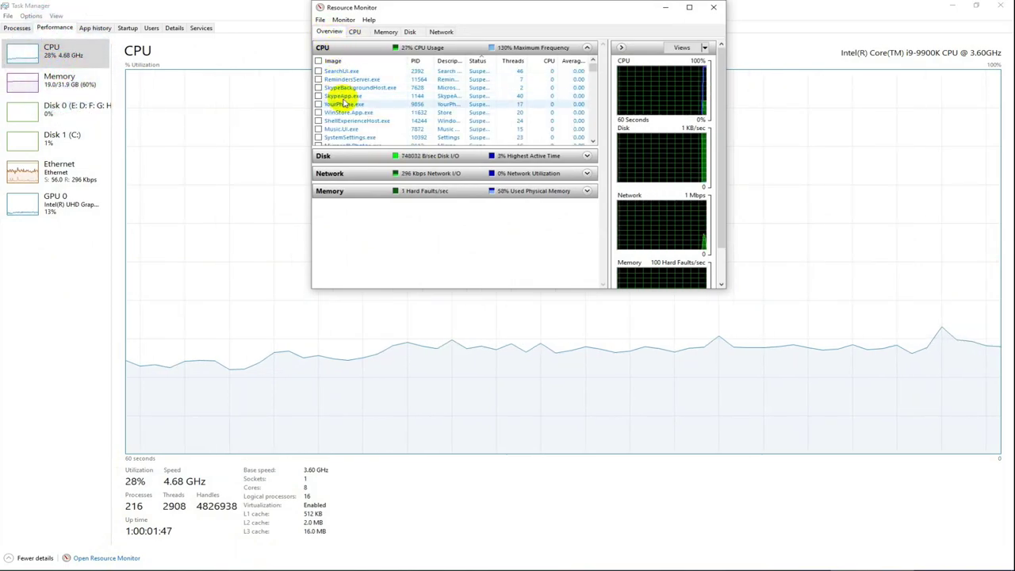
{"action": "left_click", "coordinate": [390, 156]}
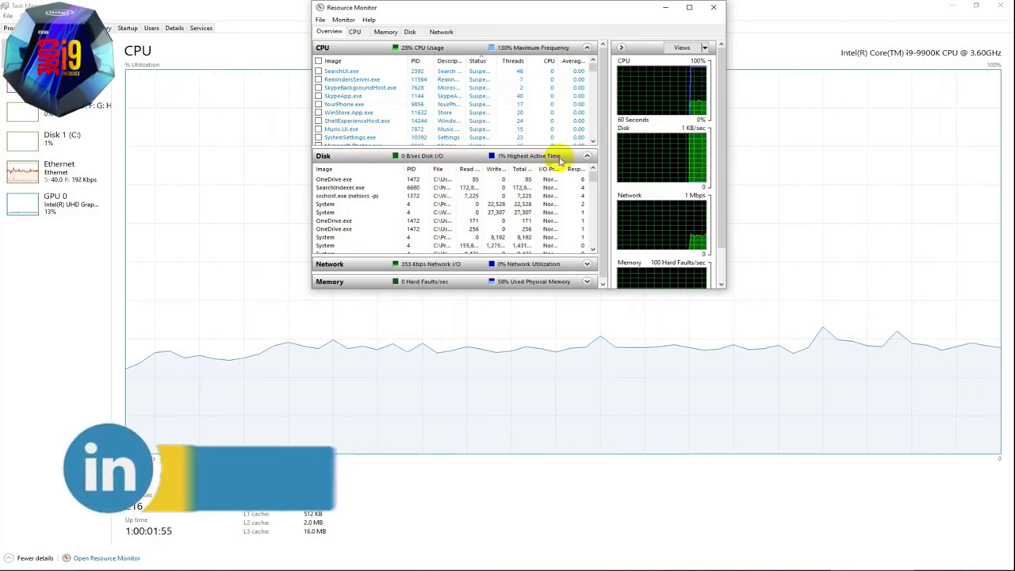
{"action": "left_click", "coordinate": [587, 156]}
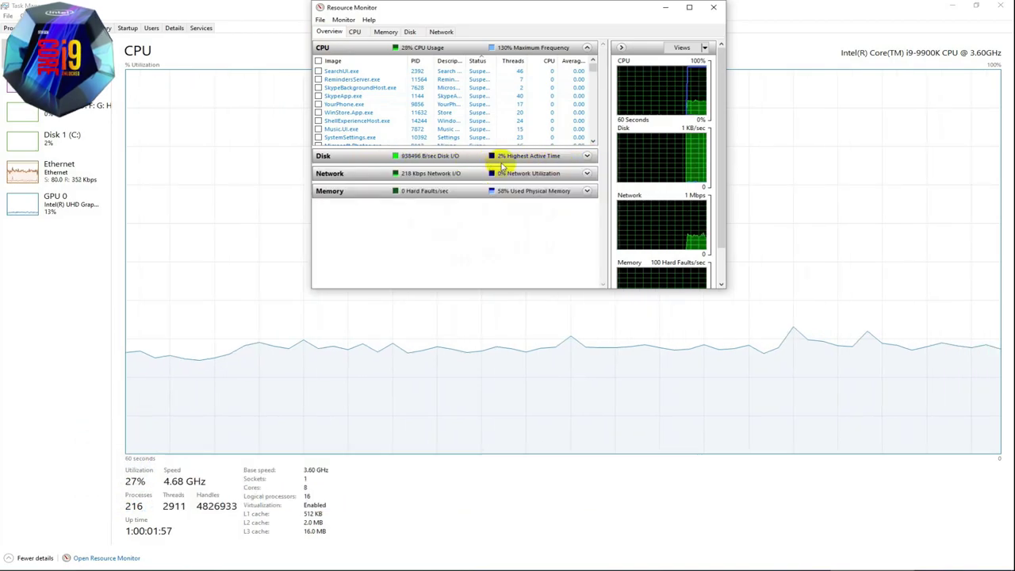
{"action": "left_click", "coordinate": [587, 173]}
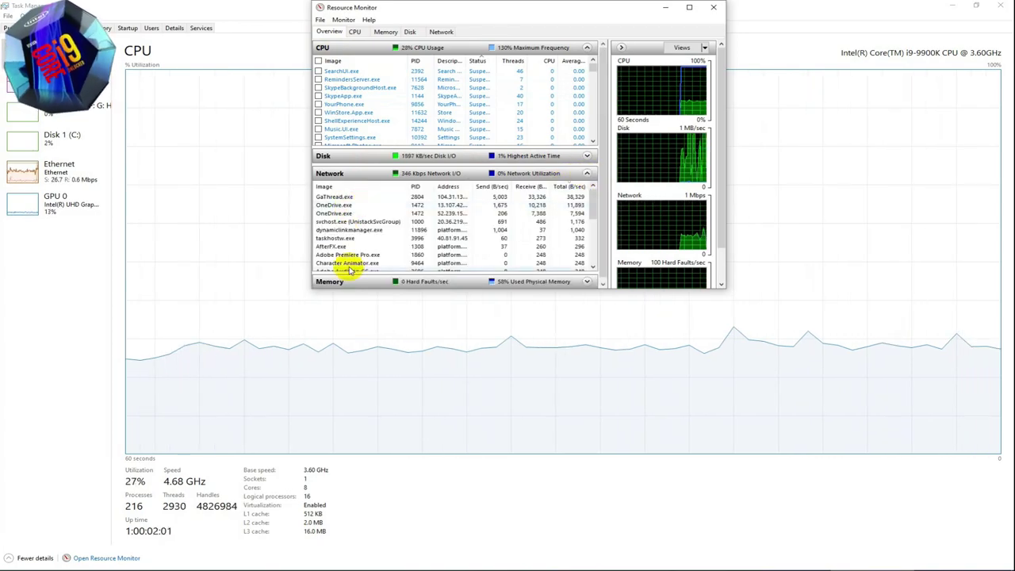
{"action": "left_click", "coordinate": [587, 173]}
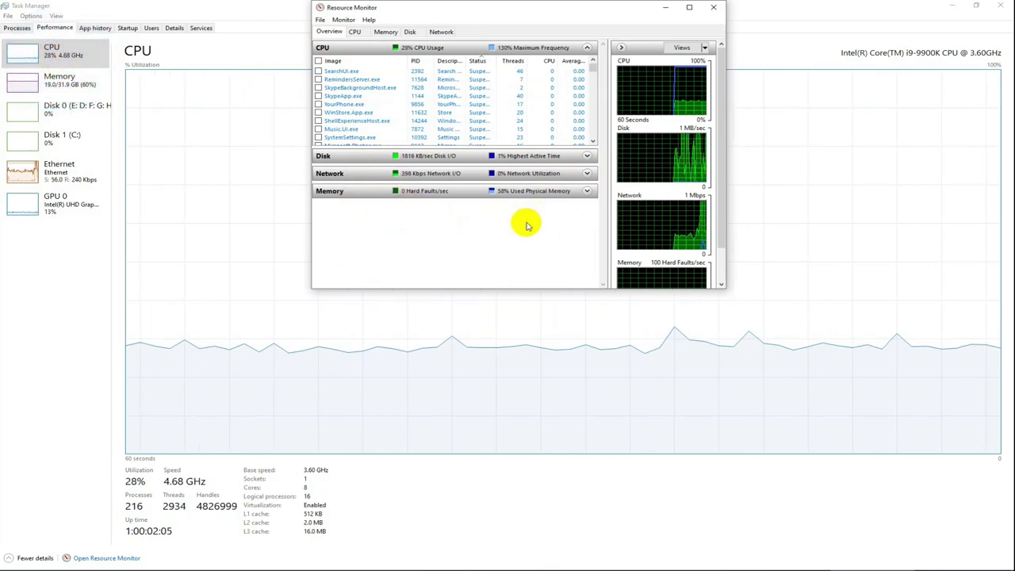
{"action": "left_click", "coordinate": [587, 191]}
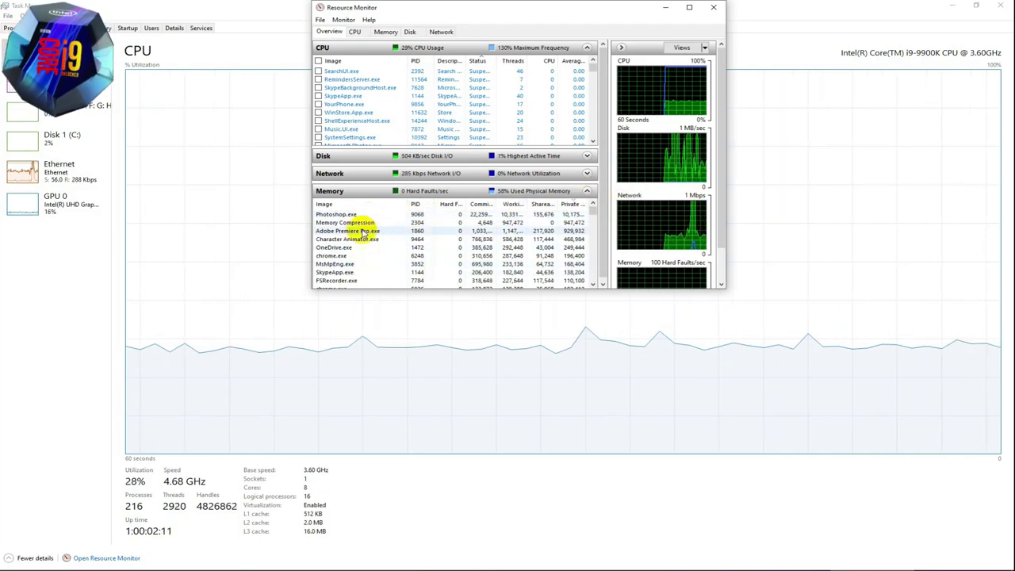
{"action": "left_click", "coordinate": [587, 193]}
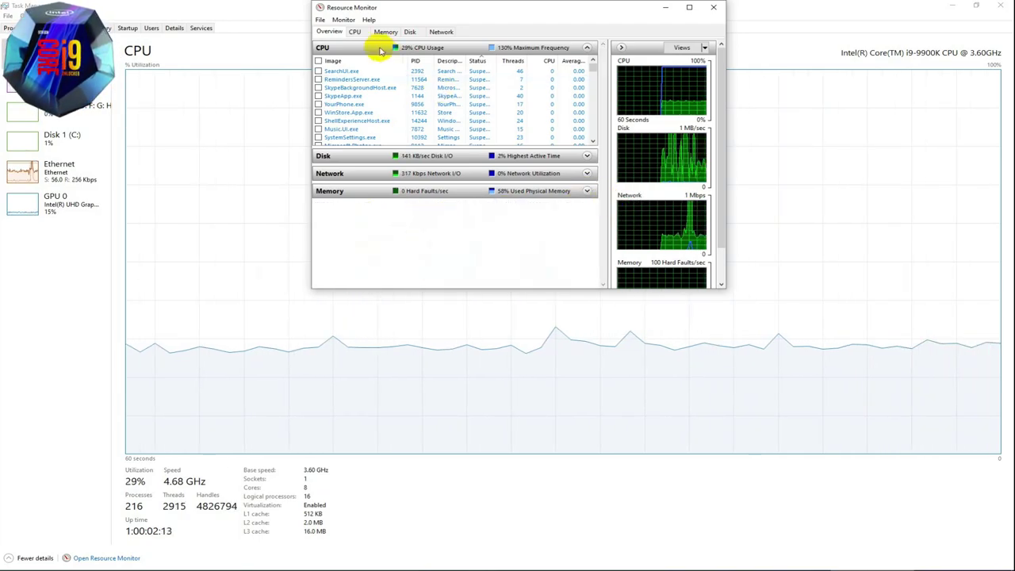
- Examine the detailed CPU, memory, disk and network activity in Resource Monitor, including CPU services, and return to the overview
{"action": "left_click", "coordinate": [358, 33]}
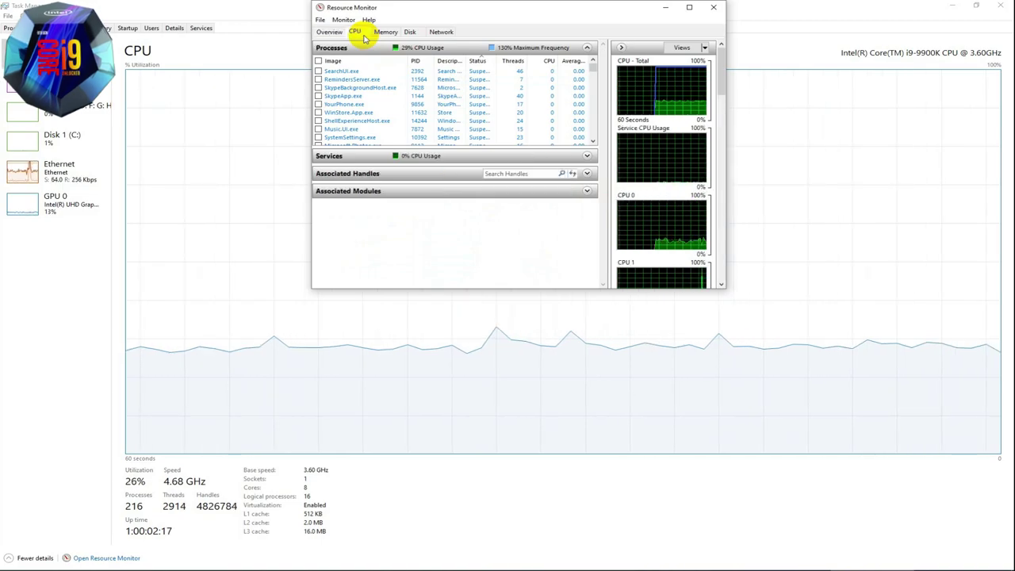
{"action": "left_click", "coordinate": [586, 157]}
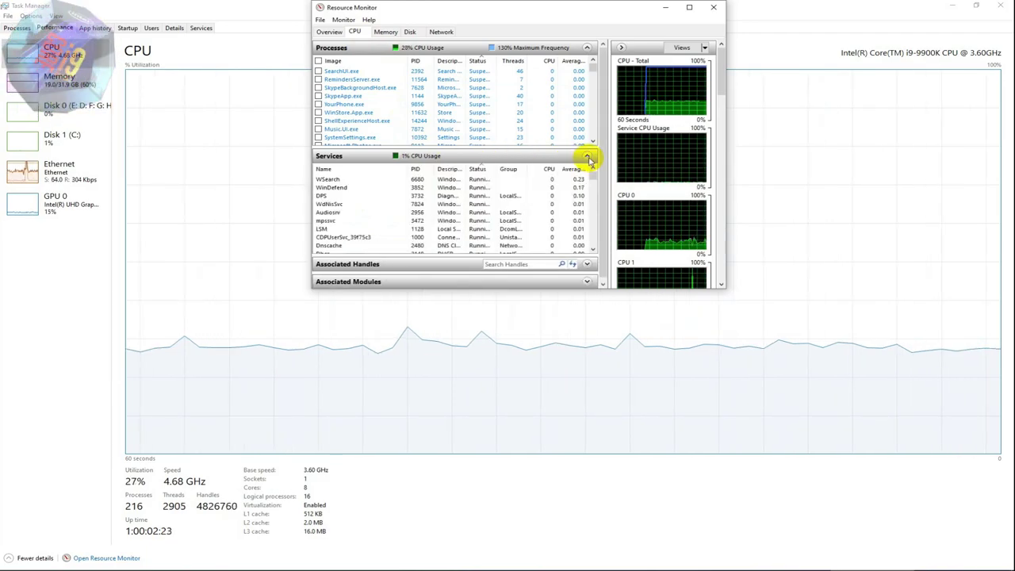
{"action": "left_click", "coordinate": [587, 157]}
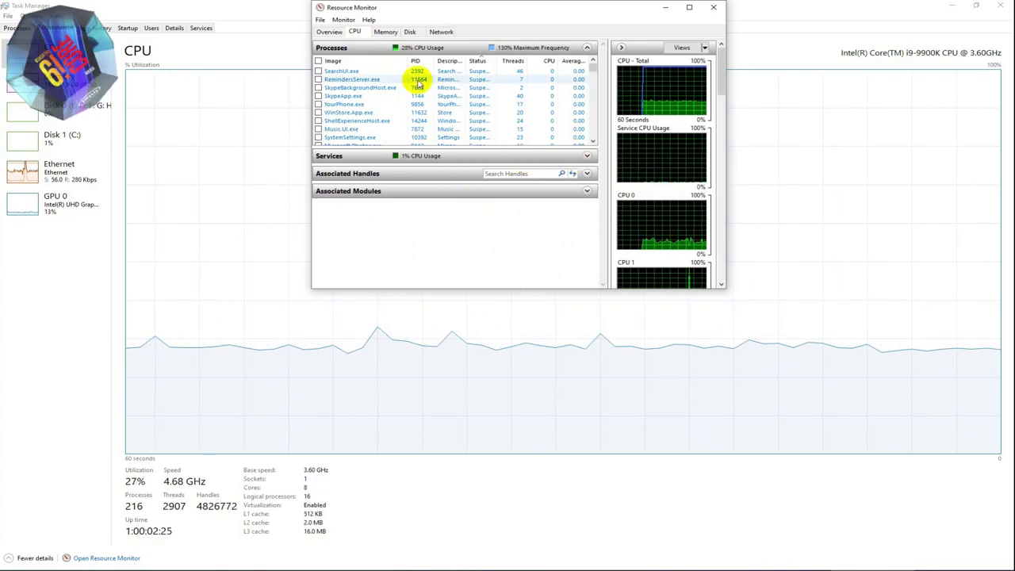
{"action": "left_click", "coordinate": [385, 32]}
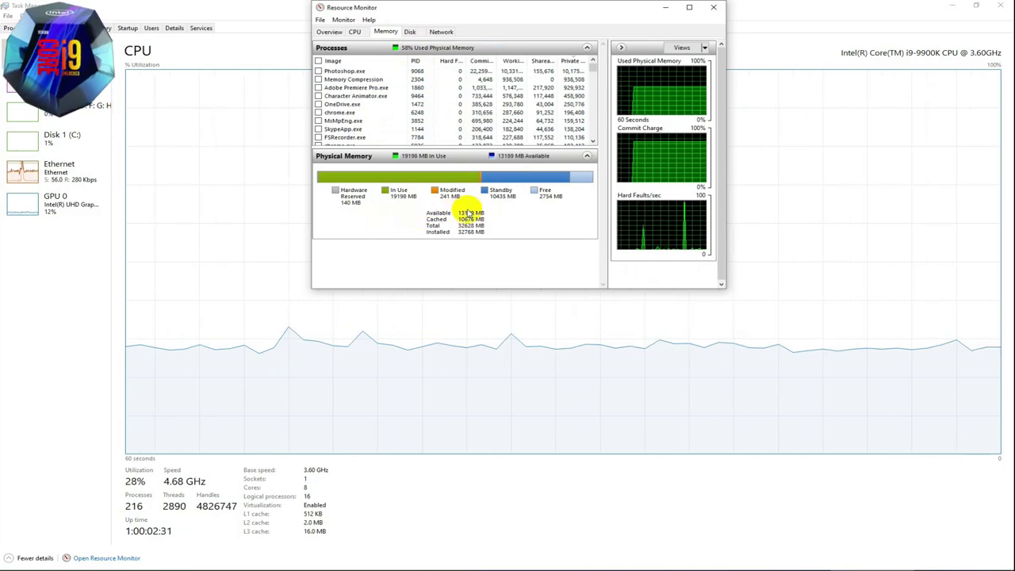
{"action": "left_click", "coordinate": [412, 31]}
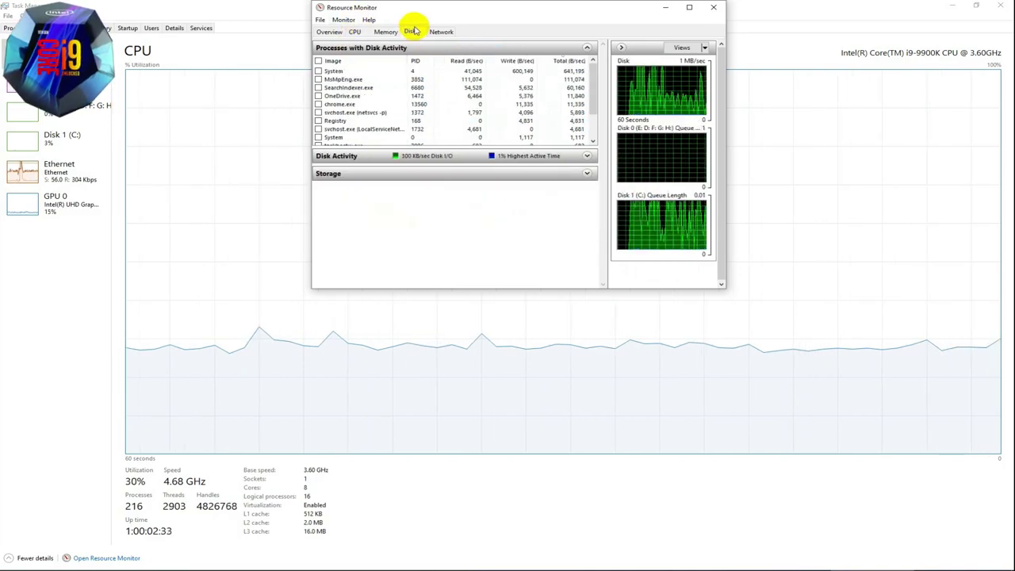
{"action": "left_click", "coordinate": [586, 156]}
{"action": "left_click", "coordinate": [586, 156]}
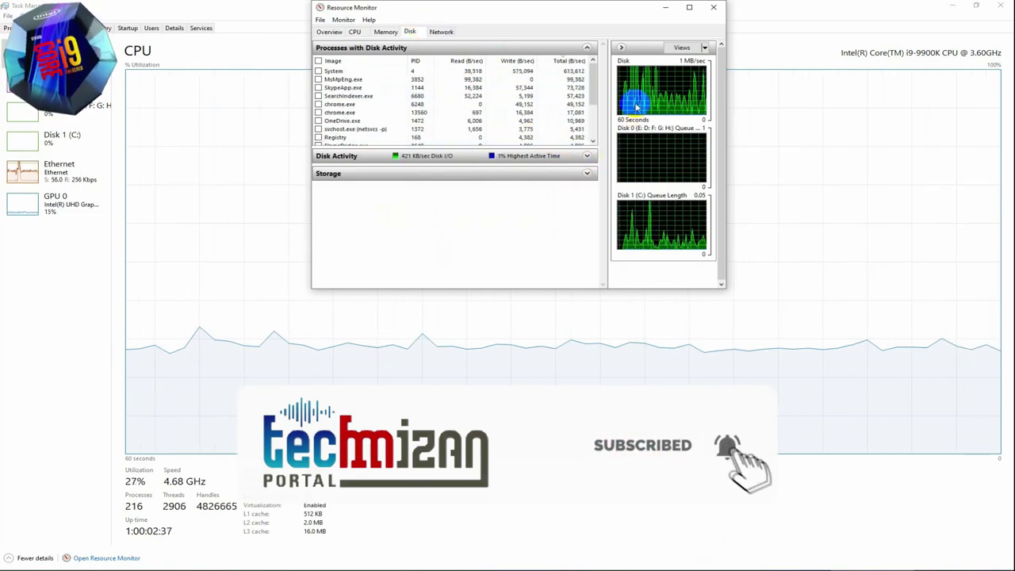
{"action": "left_click", "coordinate": [440, 31]}
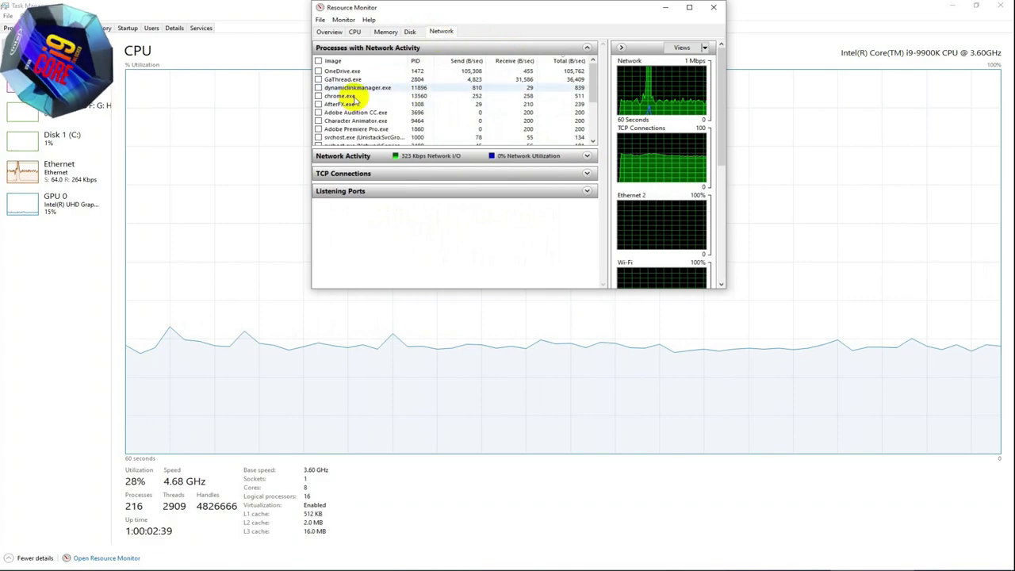
{"action": "left_click", "coordinate": [329, 31]}
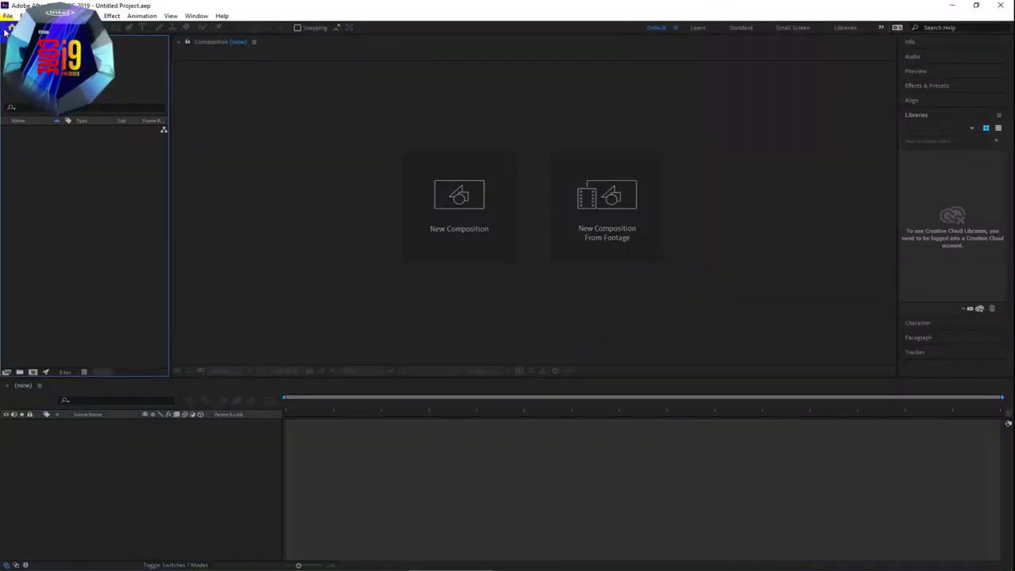
- In After Effects, start a new project and create a composition with the HDTV 1080 29.97 preset and 30-second duration
{"action": "left_click", "coordinate": [8, 16]}
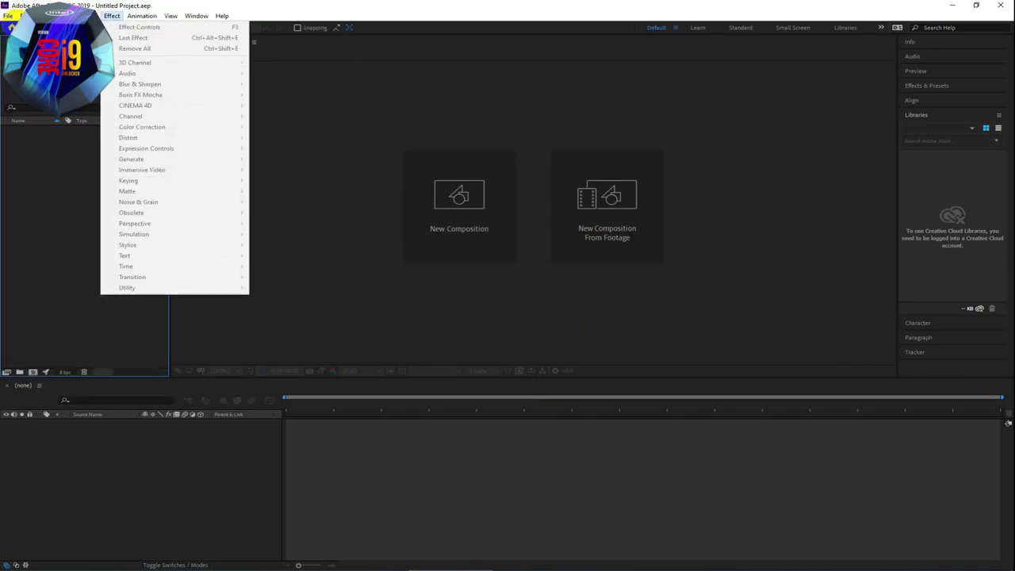
{"action": "mouse_move", "coordinate": [8, 27]}
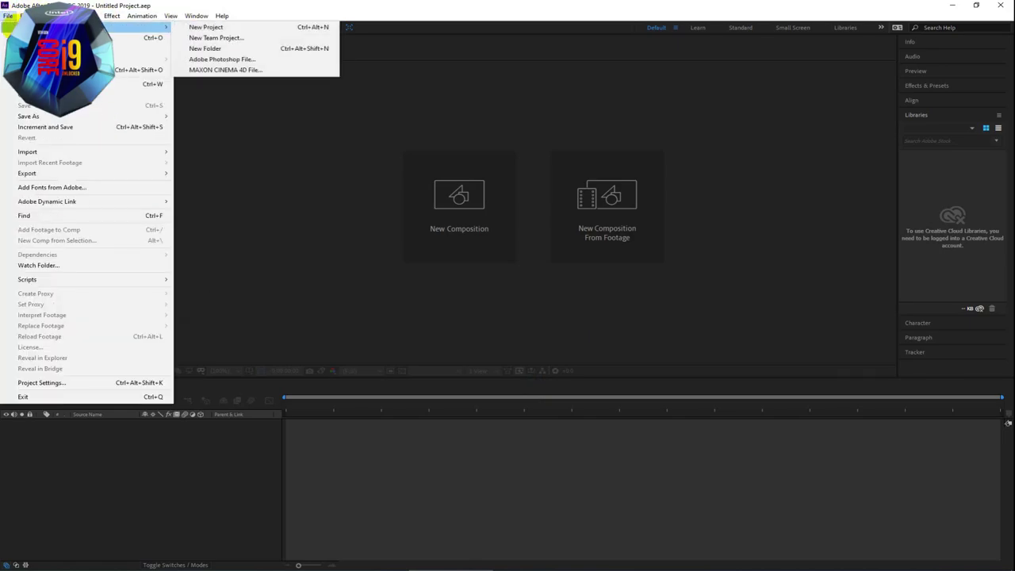
{"action": "left_click", "coordinate": [205, 26]}
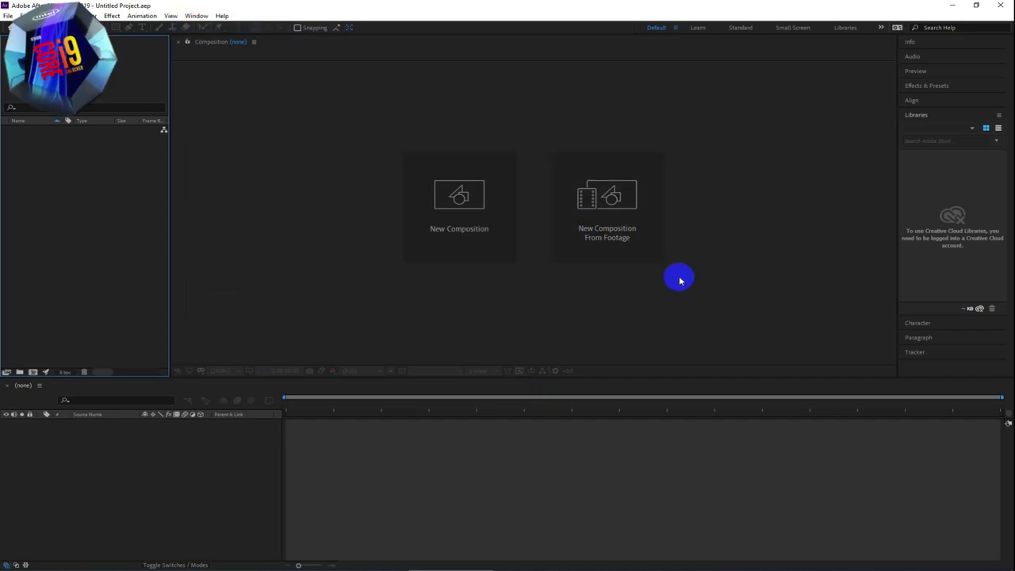
{"action": "left_click", "coordinate": [447, 206]}
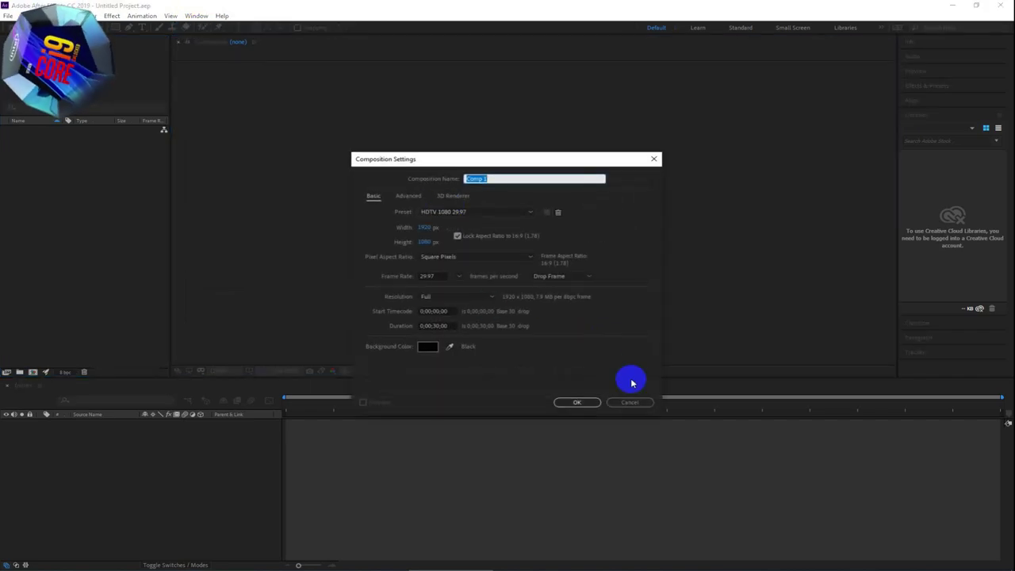
{"action": "left_click", "coordinate": [576, 401]}
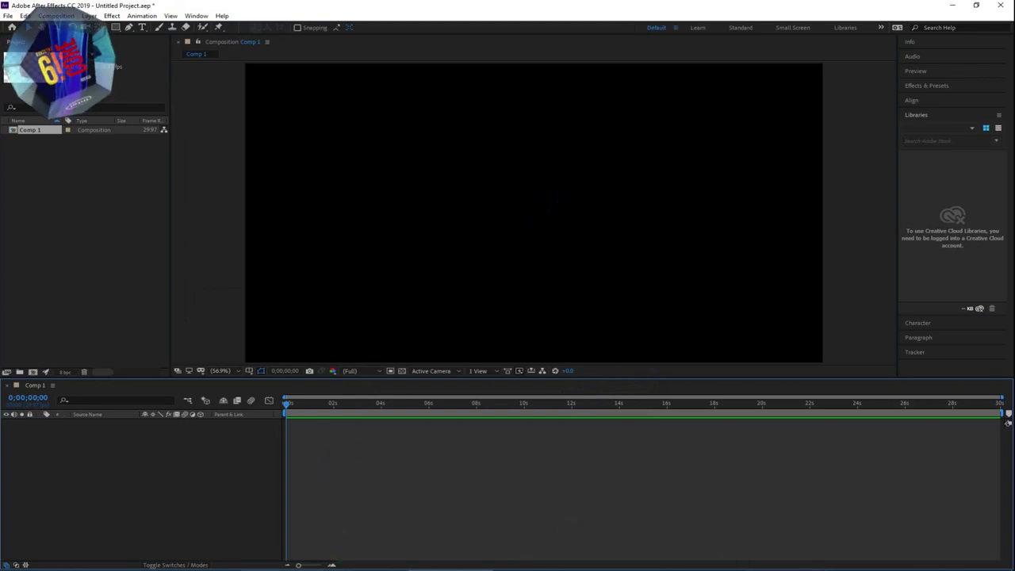
- Switch to Adobe Audition and decline opening the Audio Hardware preferences
{"action": "mouse_move", "coordinate": [198, 566]}
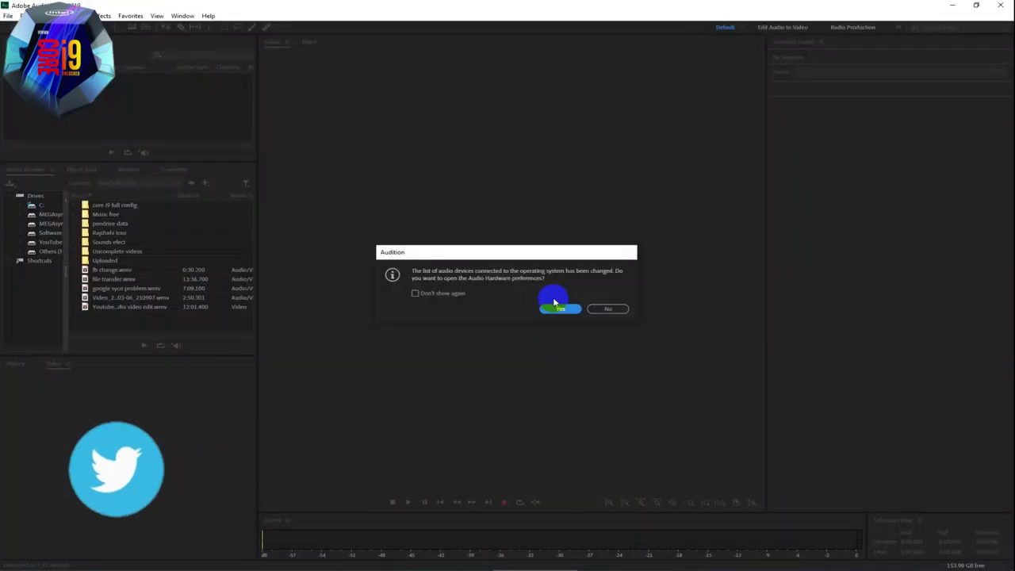
{"action": "left_click", "coordinate": [594, 309]}
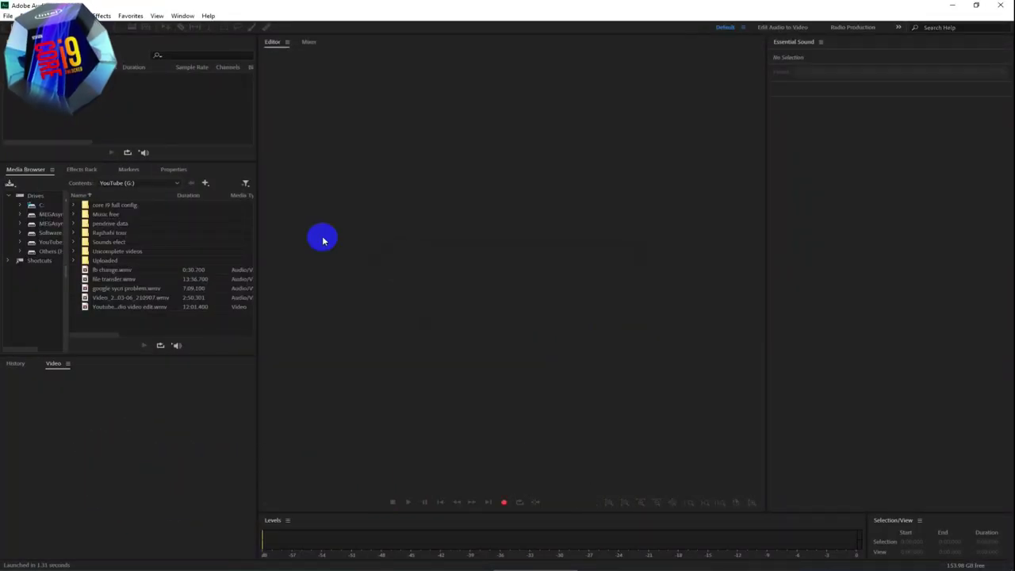
{"action": "left_click", "coordinate": [7, 16]}
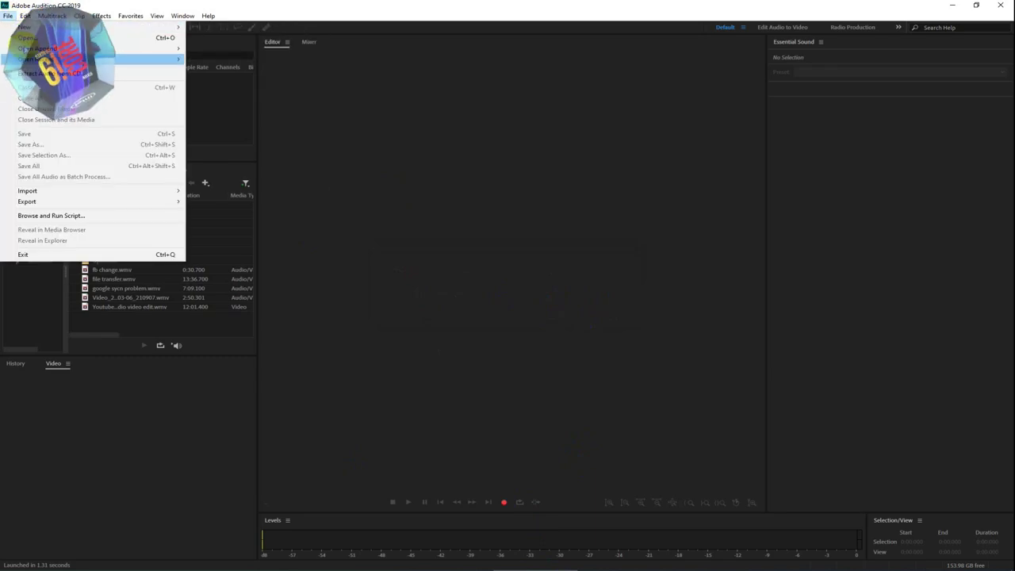
{"action": "left_click", "coordinate": [369, 196]}
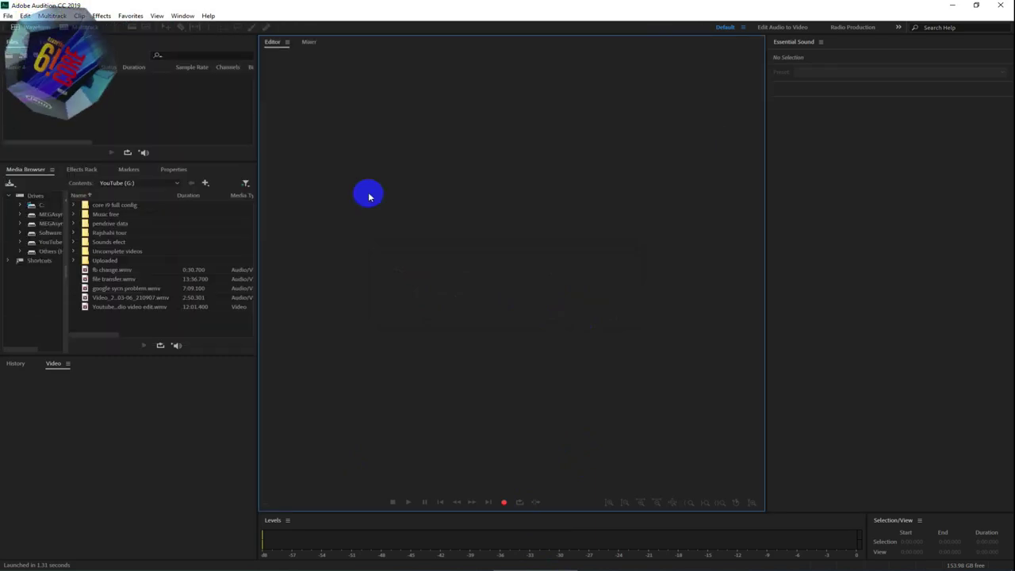
{"action": "left_click", "coordinate": [9, 17]}
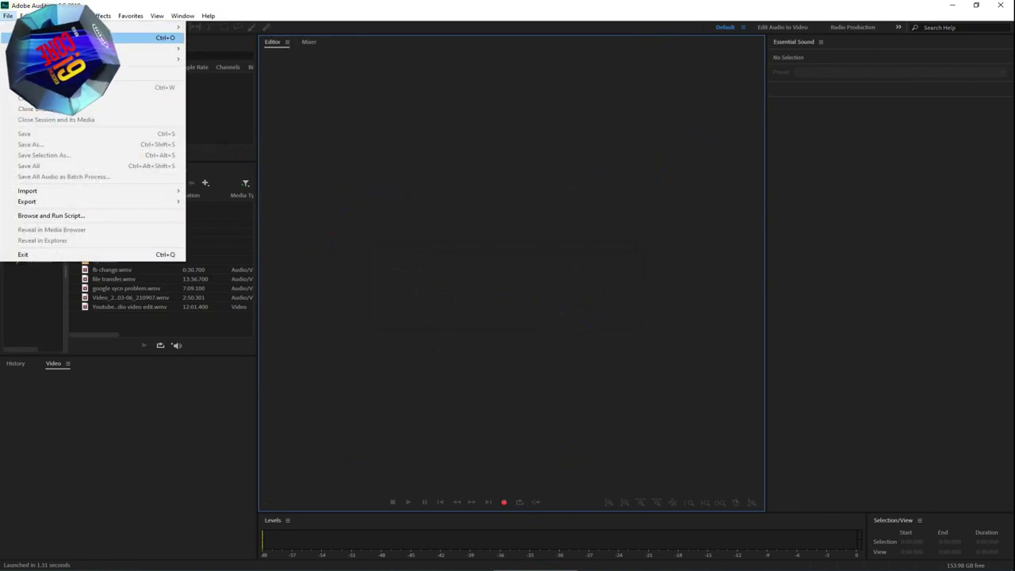
{"action": "mouse_move", "coordinate": [80, 27]}
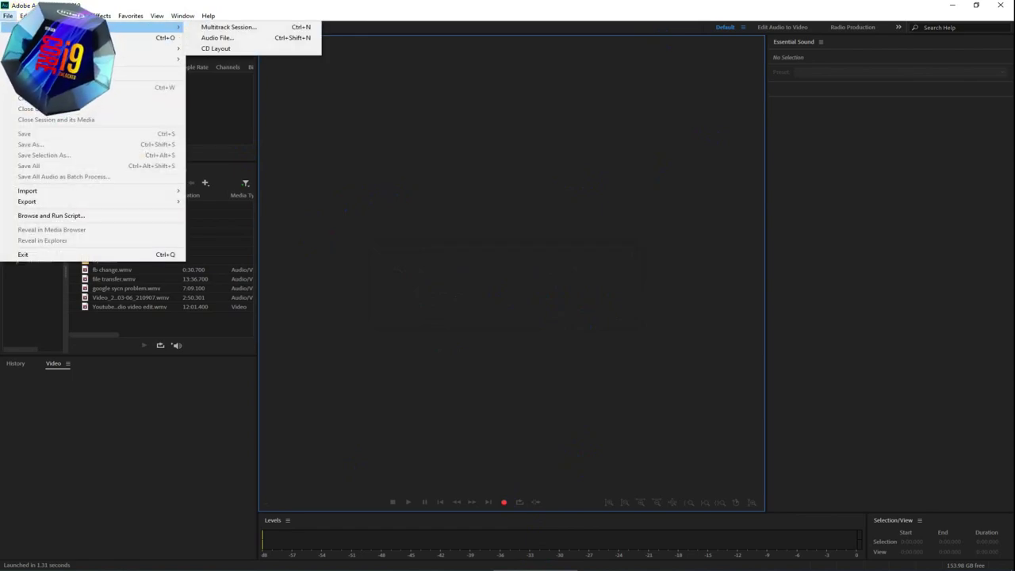
{"action": "left_click", "coordinate": [520, 368]}
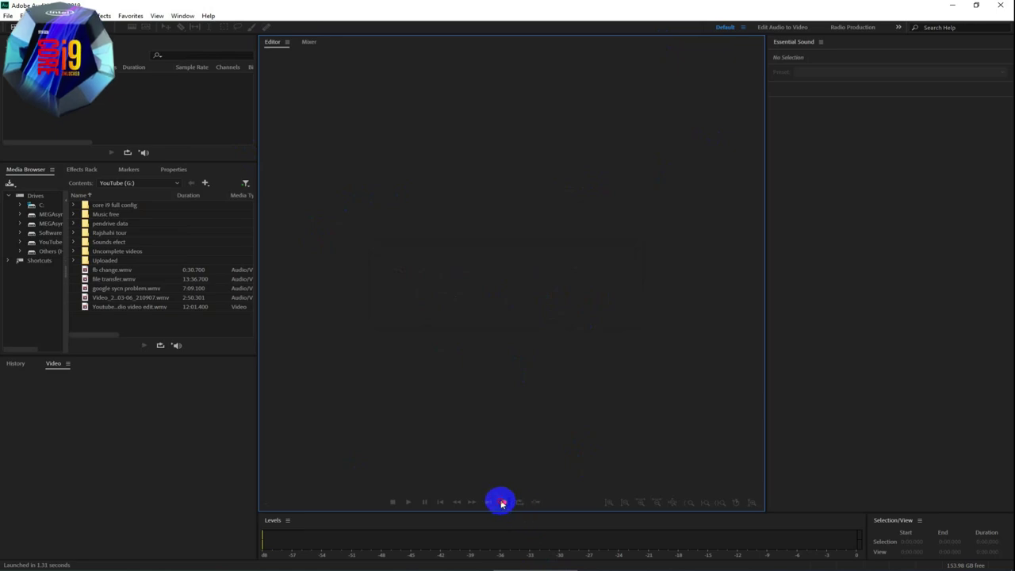
- Start a recording in a new named audio file at 48000 Hz, stereo, with 32 (float) bit depth
{"action": "left_click", "coordinate": [502, 503]}
{"action": "left_click_drag", "start_coordinate": [501, 238], "coordinate": [521, 236]}
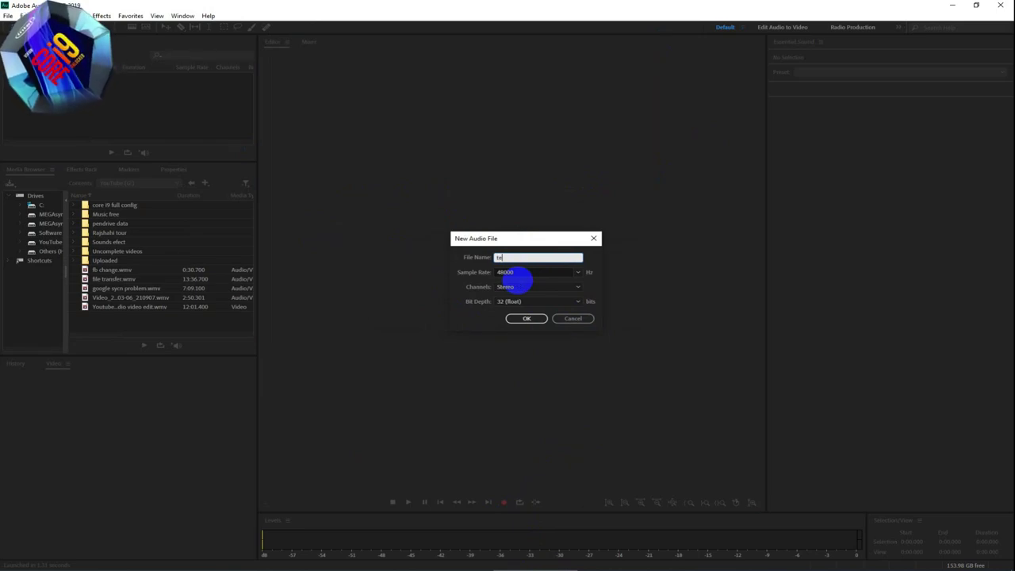
{"action": "left_click", "coordinate": [527, 318]}
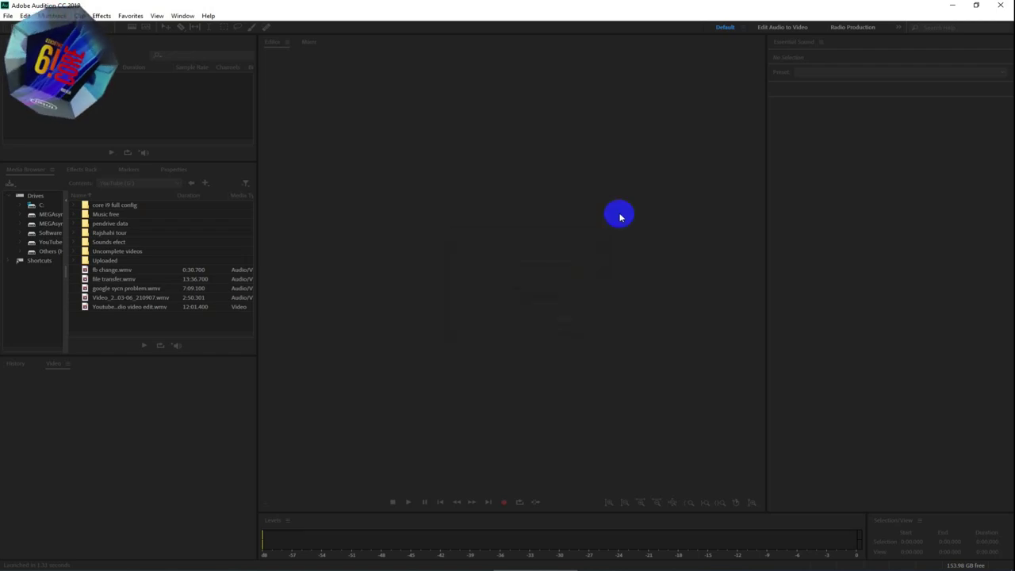
- Record a few seconds of audio in Audition's new file and stop the recording
{"action": "key", "text": "shift+space"}
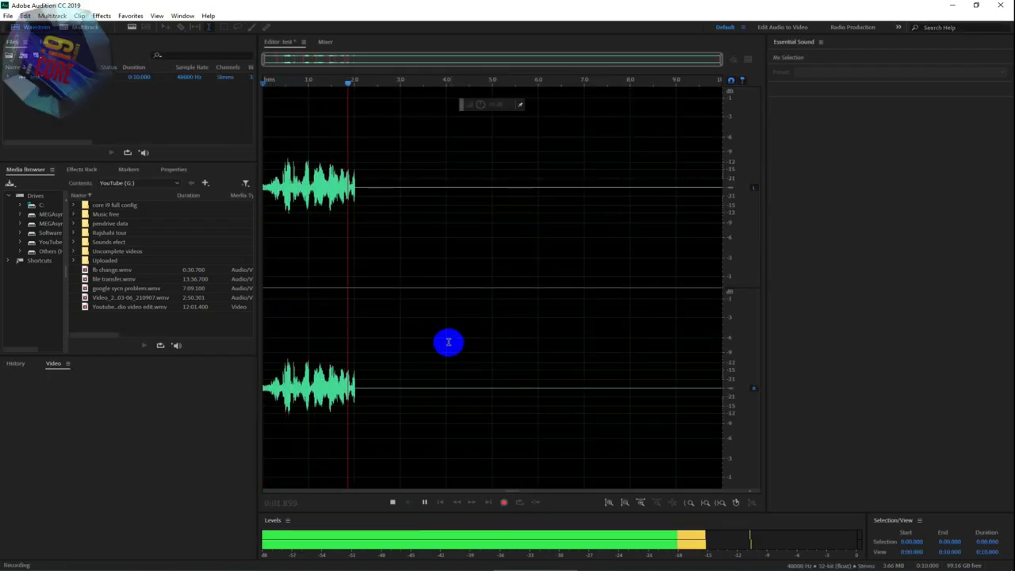
{"action": "left_click", "coordinate": [507, 503]}
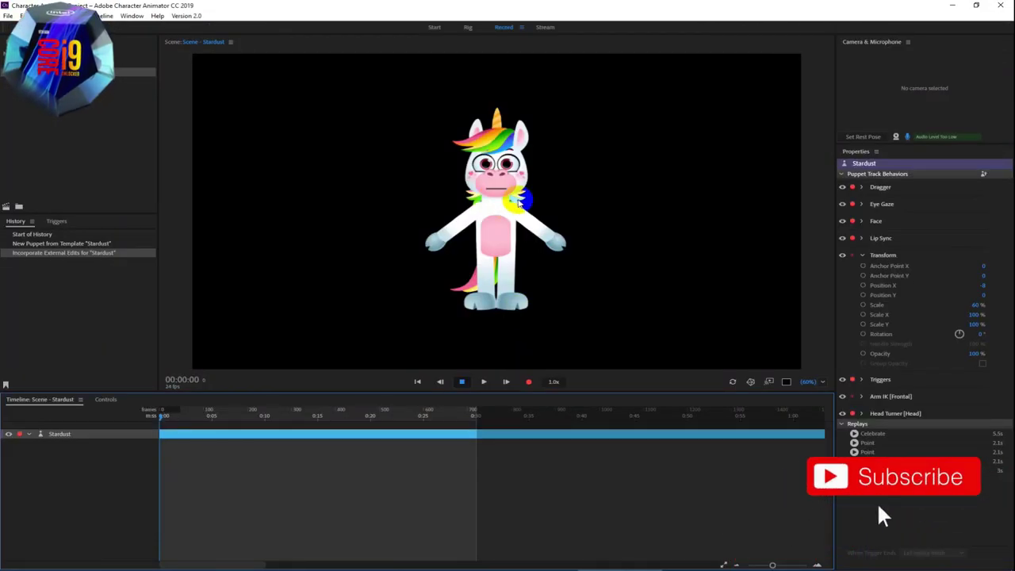
- In Character Animator, test the Stardust puppet in the scene by pulling its hands and arms around
{"action": "mouse_move", "coordinate": [555, 237]}
{"action": "left_mouse_down"}
{"action": "mouse_move", "coordinate": [539, 221]}
{"action": "mouse_move", "coordinate": [530, 231]}
{"action": "mouse_move", "coordinate": [548, 217]}
{"action": "mouse_move", "coordinate": [559, 241]}
{"action": "mouse_move", "coordinate": [562, 220]}
{"action": "mouse_move", "coordinate": [544, 229]}
{"action": "mouse_move", "coordinate": [578, 227]}
{"action": "mouse_move", "coordinate": [559, 239]}
{"action": "left_mouse_up"}
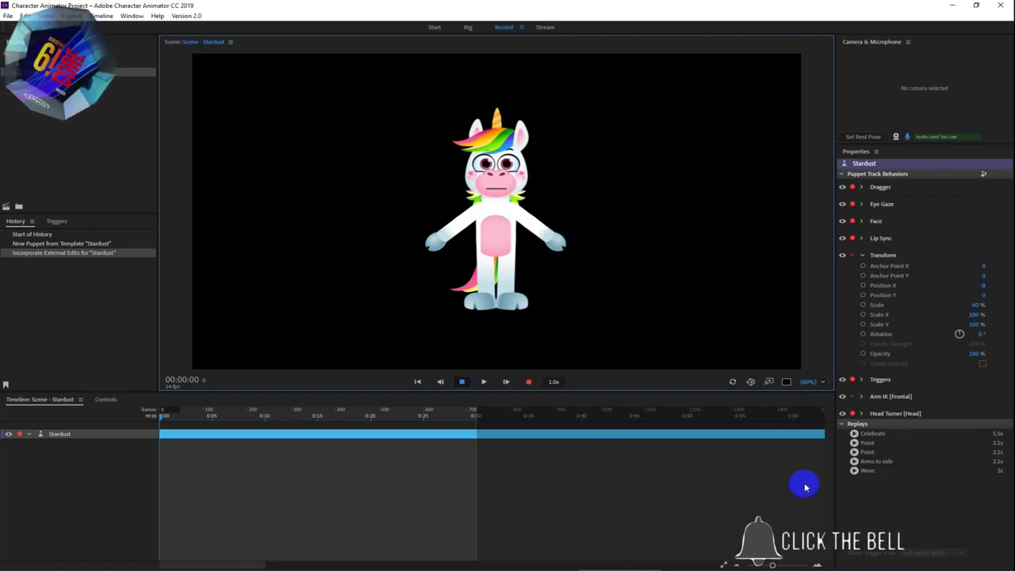
{"action": "left_click", "coordinate": [447, 278]}
{"action": "left_click_drag", "start_coordinate": [640, 256], "coordinate": [559, 250]}
{"action": "left_click_drag", "start_coordinate": [426, 220], "coordinate": [431, 238]}
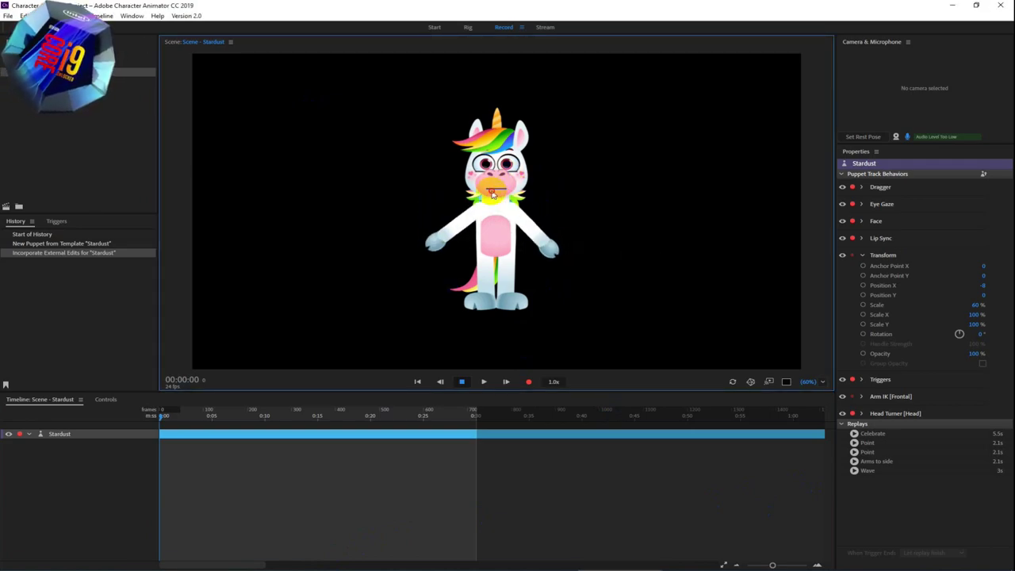
{"action": "left_click", "coordinate": [500, 270]}
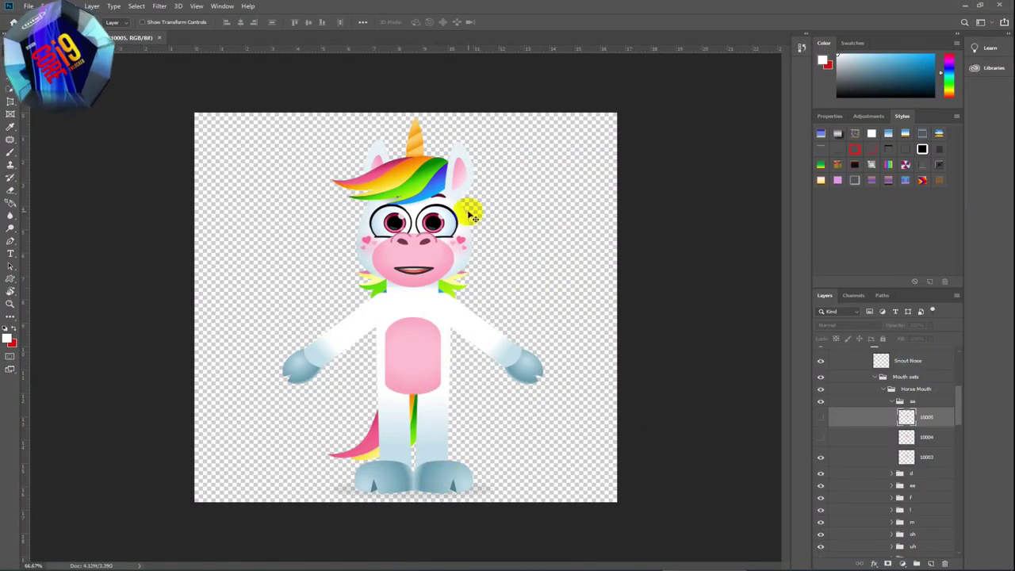
- In Photoshop, select the unicorn puppet's mouth layer 10003 in the aa mouth group
{"action": "left_click", "coordinate": [413, 270]}
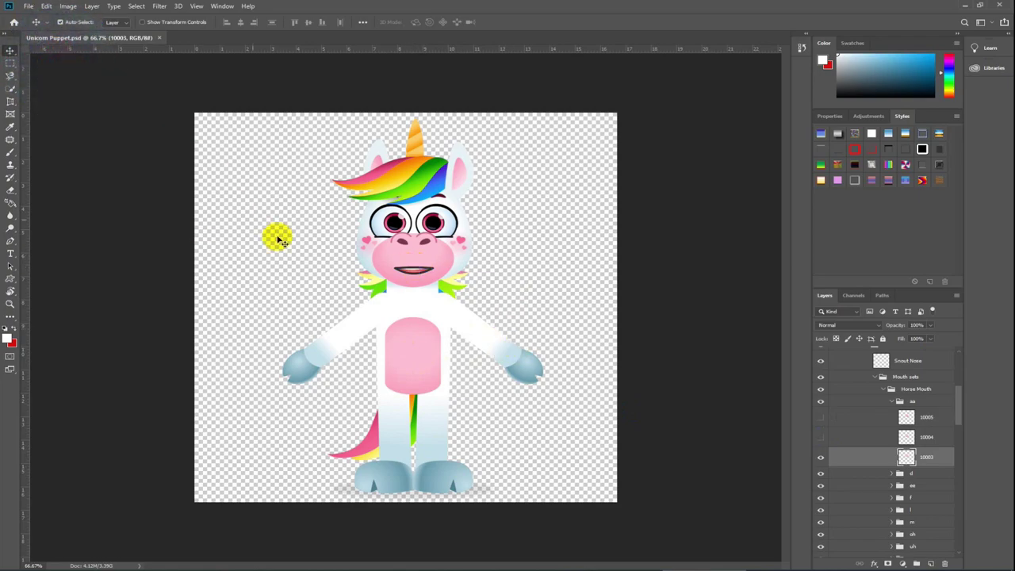
{"action": "left_click", "coordinate": [28, 6]}
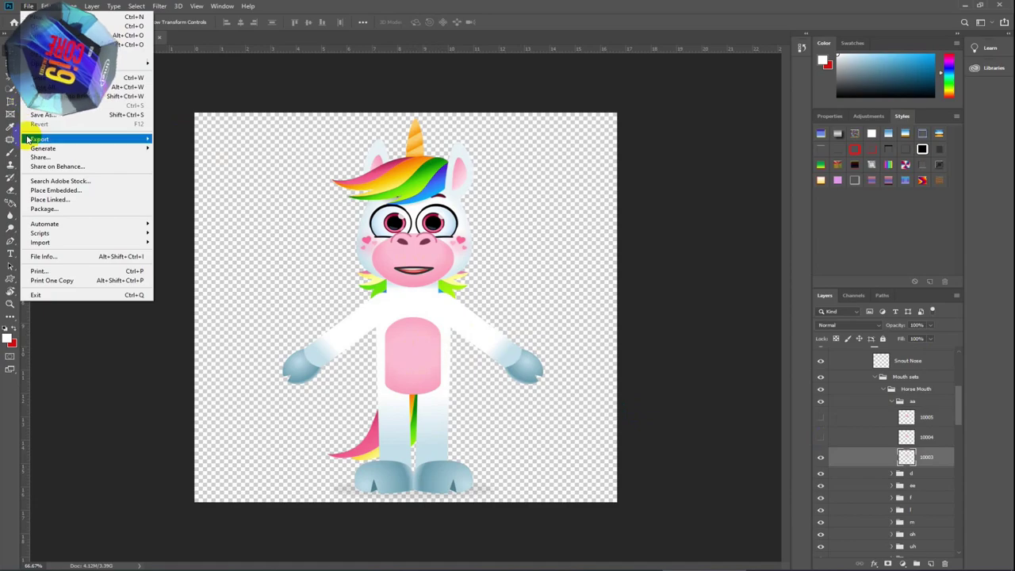
{"action": "left_click", "coordinate": [417, 258]}
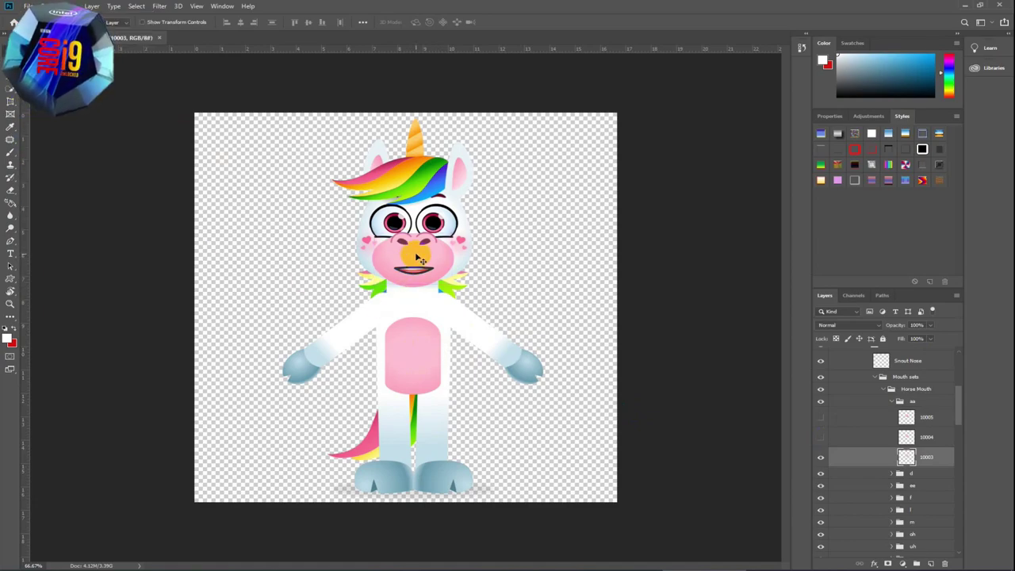
- Return to Character Animator and play back the Stardust scene
{"action": "left_click", "coordinate": [462, 506]}
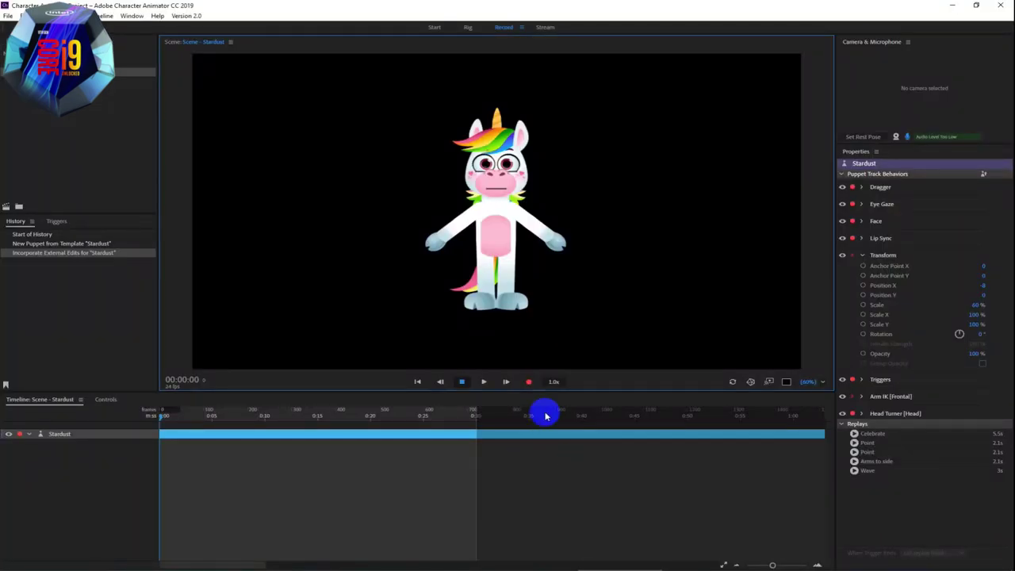
{"action": "left_click", "coordinate": [486, 257]}
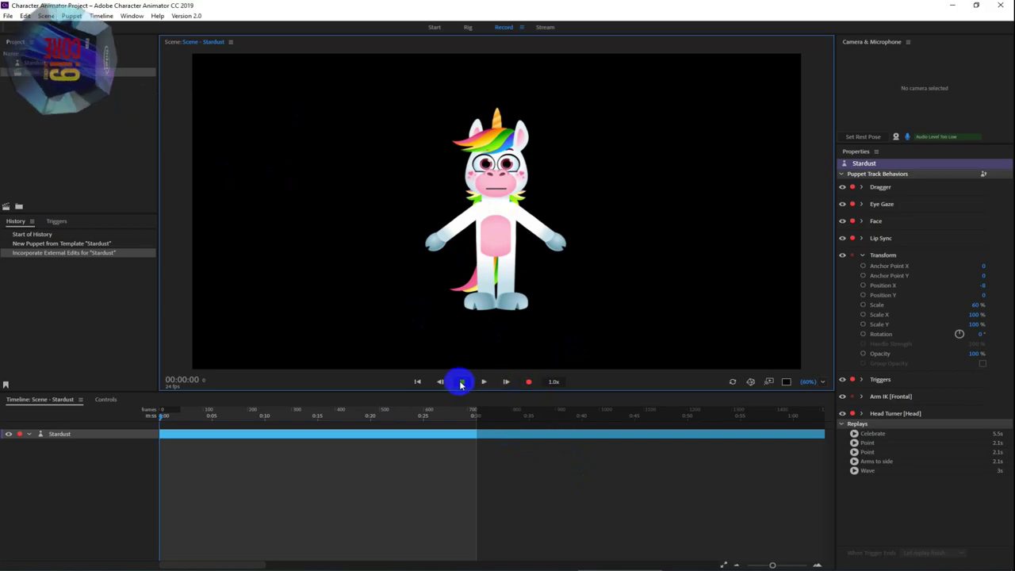
{"action": "left_click", "coordinate": [482, 384]}
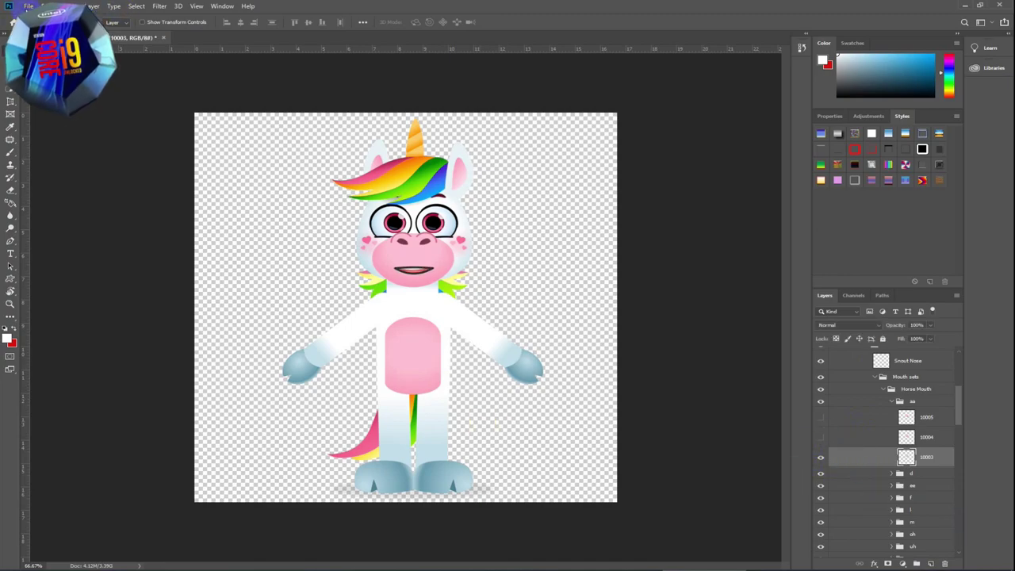
- Save the edited unicorn puppet file in Photoshop and switch back to Character Animator
{"action": "left_click", "coordinate": [28, 7]}
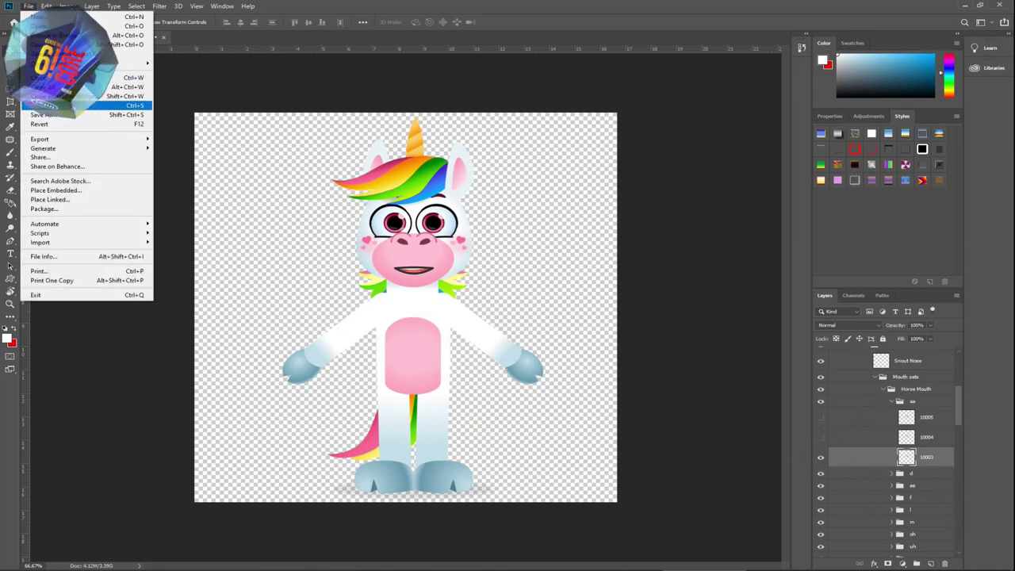
{"action": "left_click", "coordinate": [79, 105]}
{"action": "left_click", "coordinate": [509, 222]}
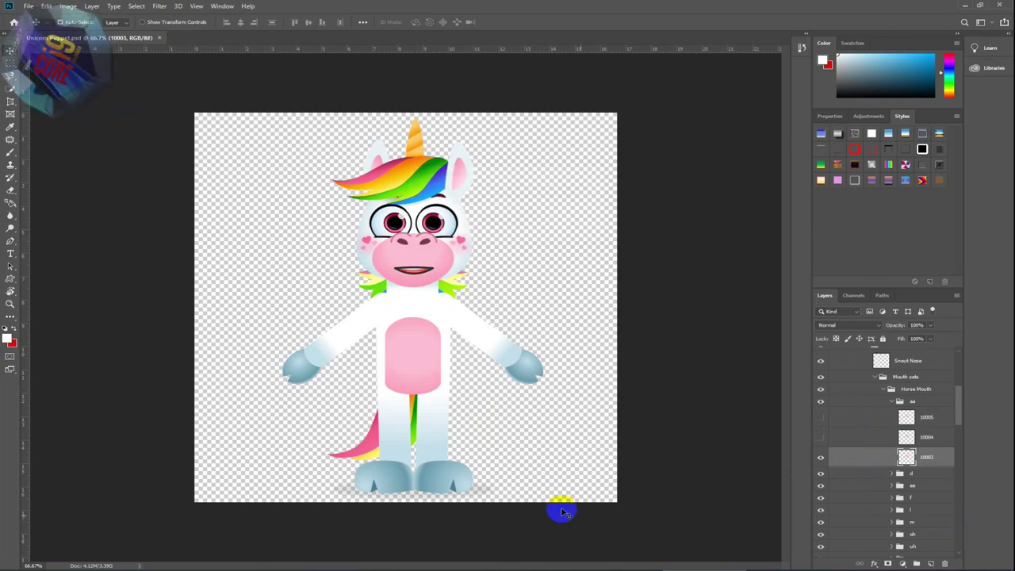
{"action": "key", "text": "alt+Tab"}
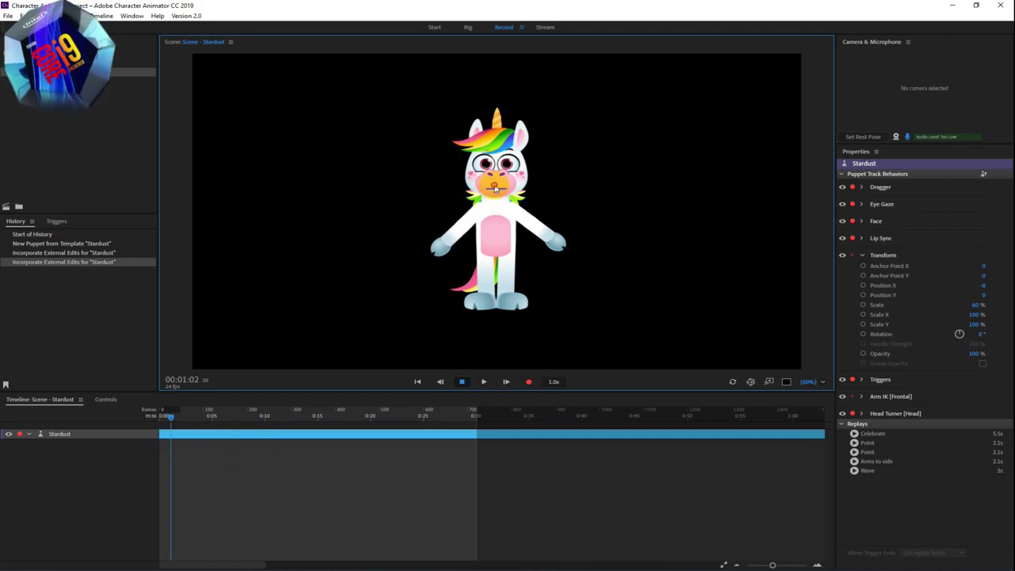
- Play My Sequence in Premiere Pro, and minimize the Premiere Pro, Photoshop and Character Animator windows
{"action": "left_click", "coordinate": [634, 566]}
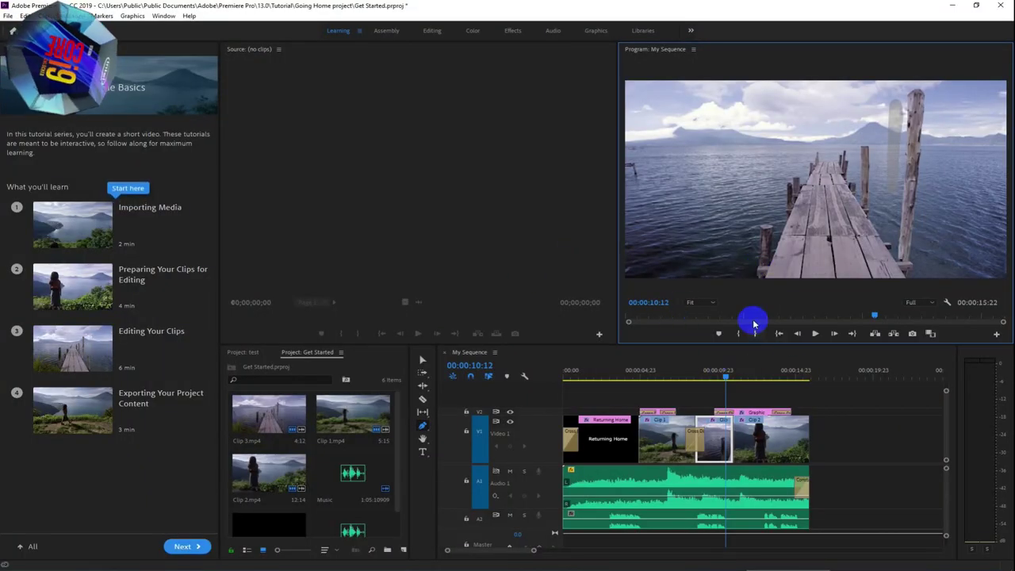
{"action": "left_click", "coordinate": [815, 334]}
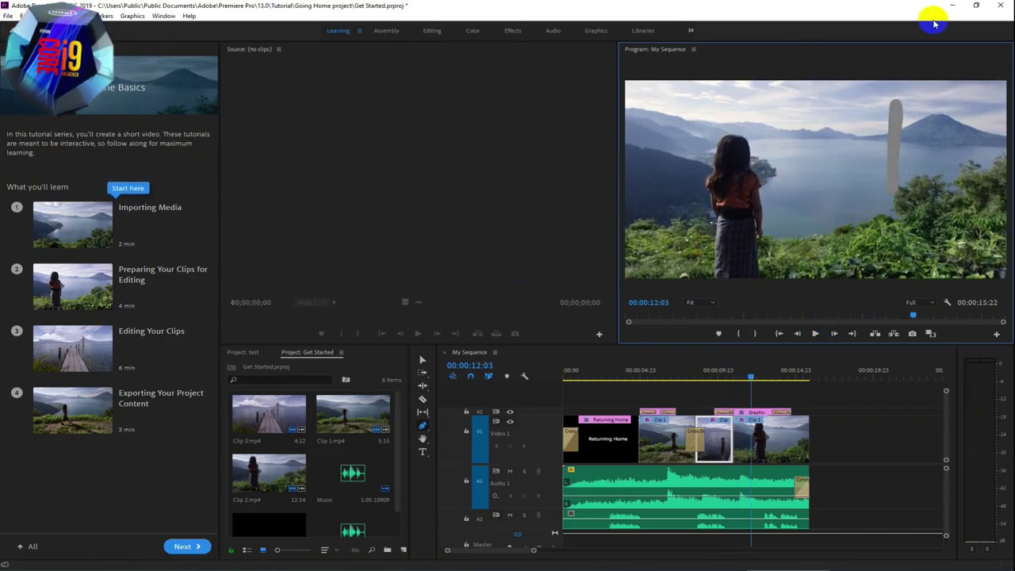
{"action": "left_click", "coordinate": [955, 6]}
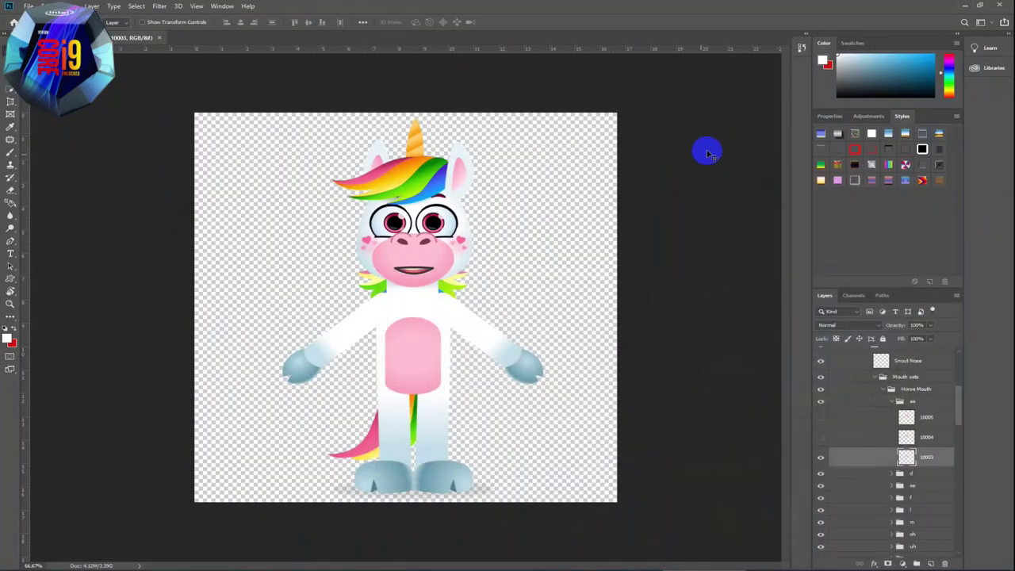
{"action": "left_click", "coordinate": [964, 6]}
{"action": "left_click", "coordinate": [952, 5]}
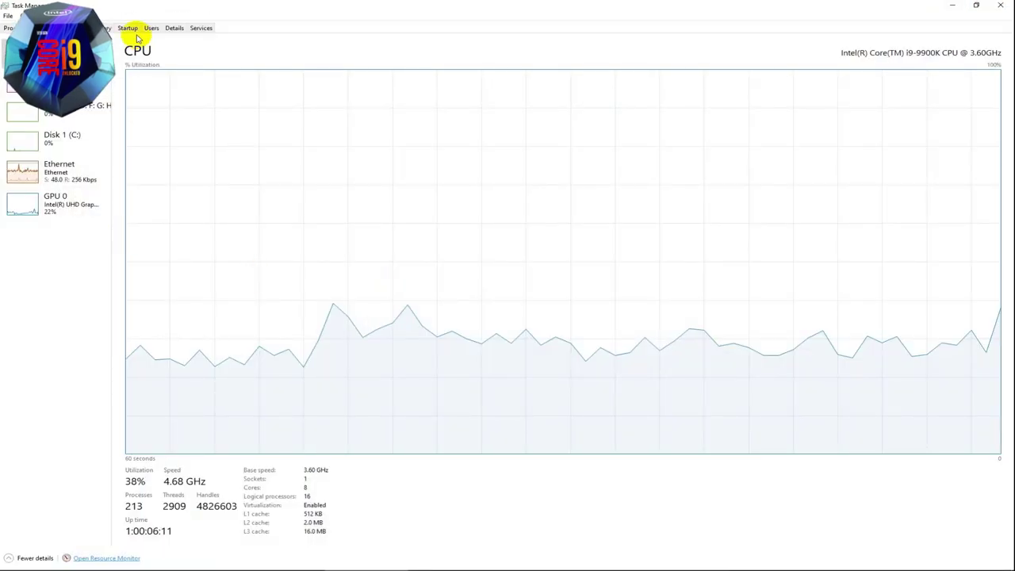
- Open Resource Monitor from Task Manager and examine the CPU, disk and network activity lists in the overview
{"action": "left_click", "coordinate": [106, 557]}
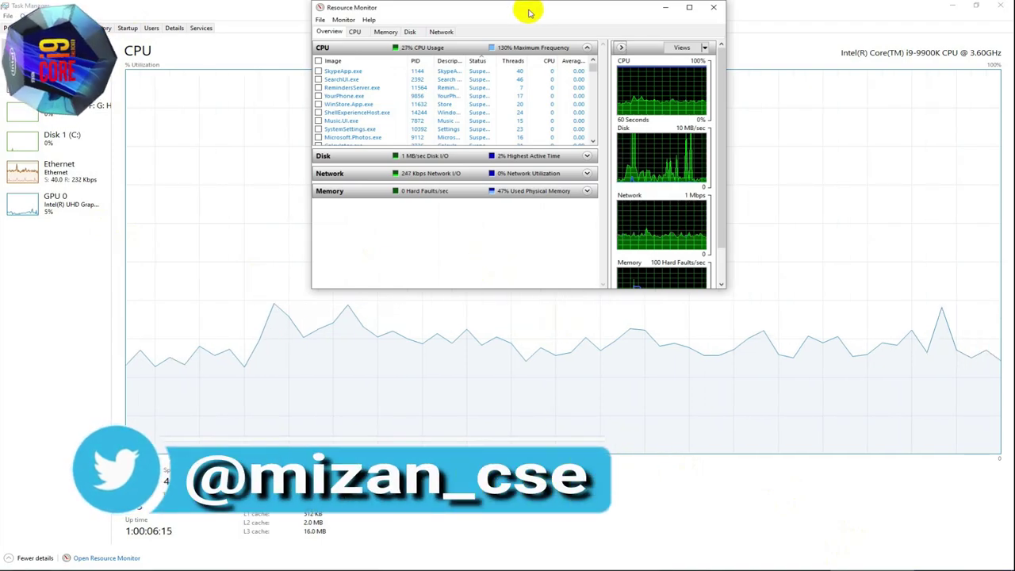
{"action": "left_click_drag", "start_coordinate": [529, 11], "coordinate": [527, 20]}
{"action": "left_click", "coordinate": [584, 56]}
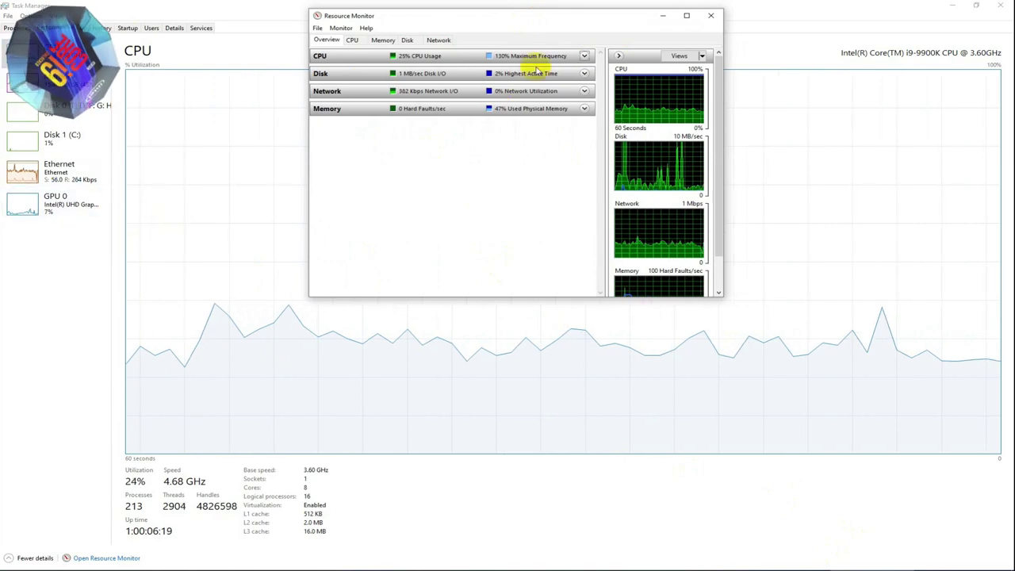
{"action": "left_click", "coordinate": [583, 55]}
{"action": "left_click", "coordinate": [583, 164]}
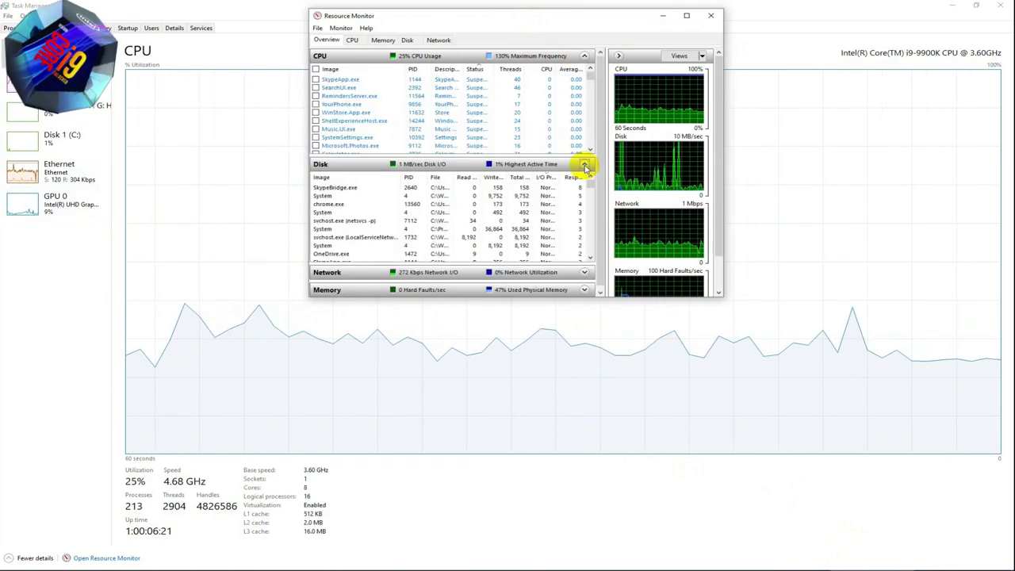
{"action": "left_click", "coordinate": [584, 272]}
{"action": "scroll", "coordinate": [594, 222], "scroll_direction": "down", "scroll_amount": 2}
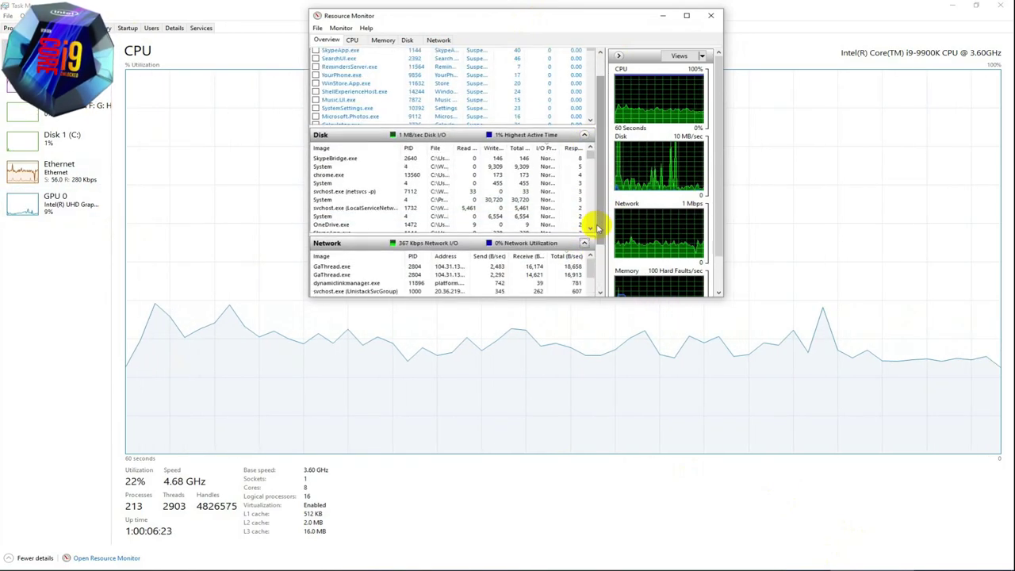
{"action": "scroll", "coordinate": [584, 242], "scroll_direction": "up", "scroll_amount": 2}
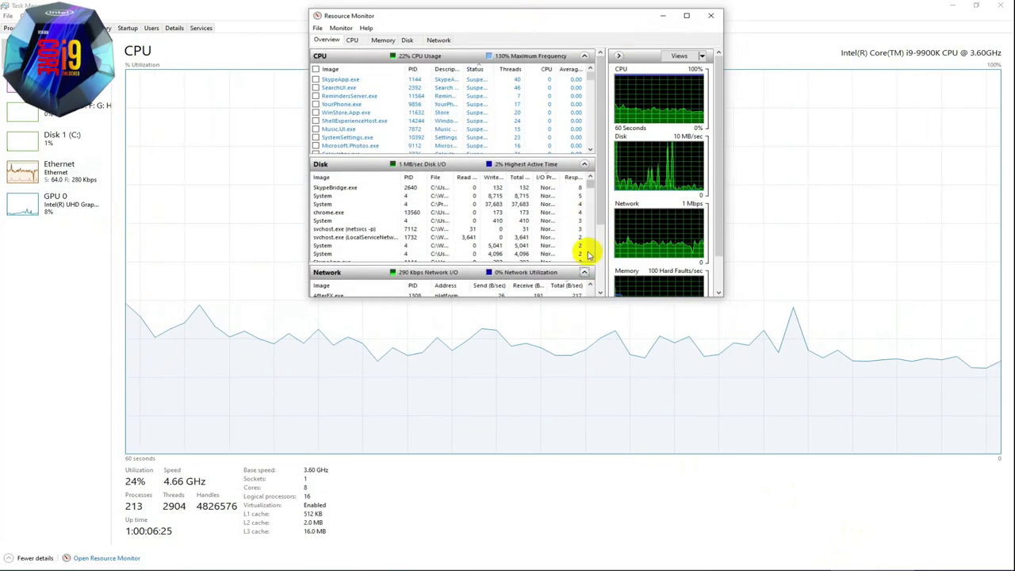
- Collapse the network and CPU lists and examine the memory usage per process
{"action": "left_click", "coordinate": [584, 271]}
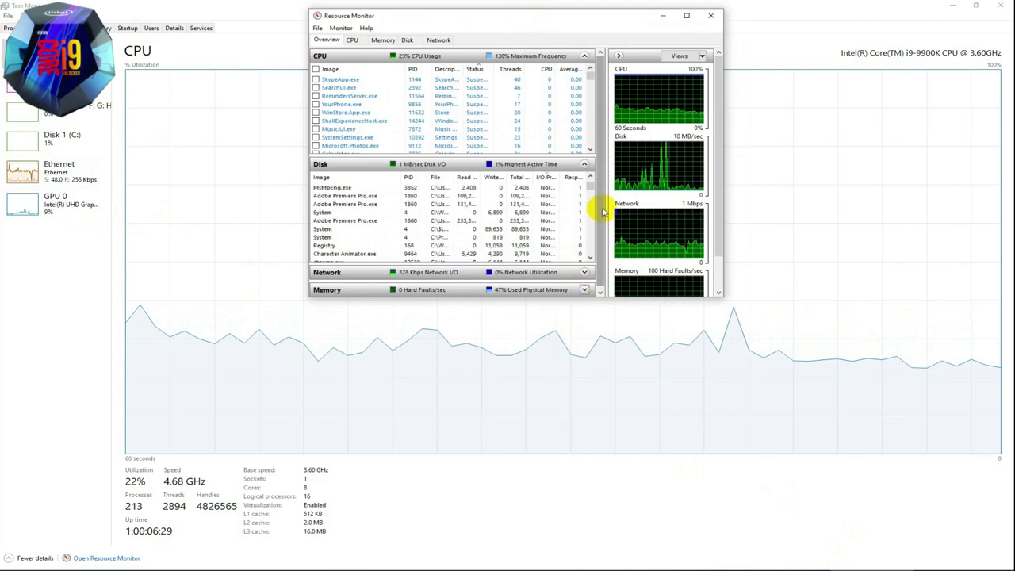
{"action": "scroll", "coordinate": [597, 208], "scroll_direction": "down", "scroll_amount": 1}
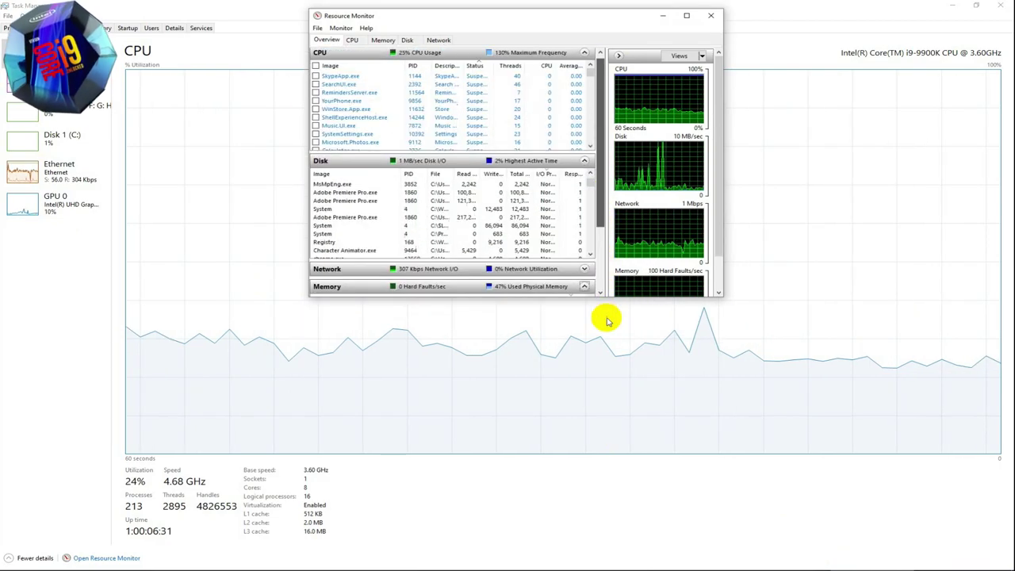
{"action": "left_click", "coordinate": [584, 53]}
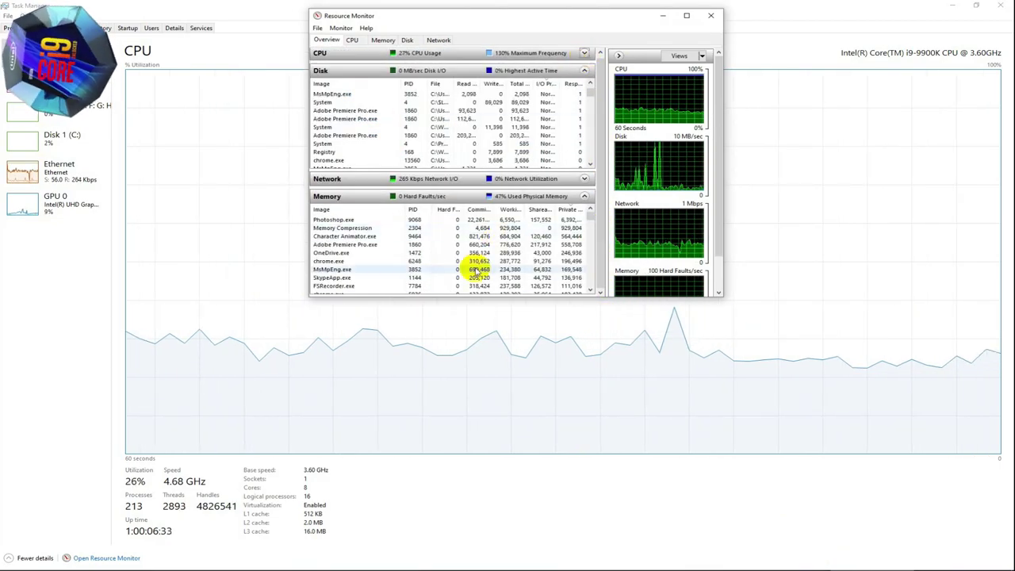
{"action": "scroll", "coordinate": [596, 198], "scroll_direction": "up", "scroll_amount": 1}
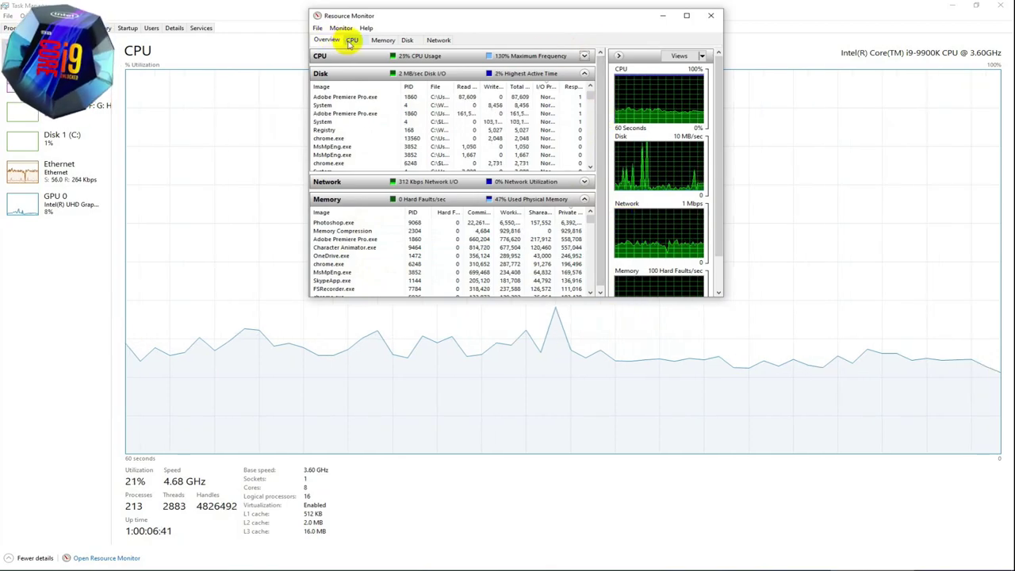
{"action": "left_click", "coordinate": [383, 40]}
{"action": "left_click", "coordinate": [326, 39]}
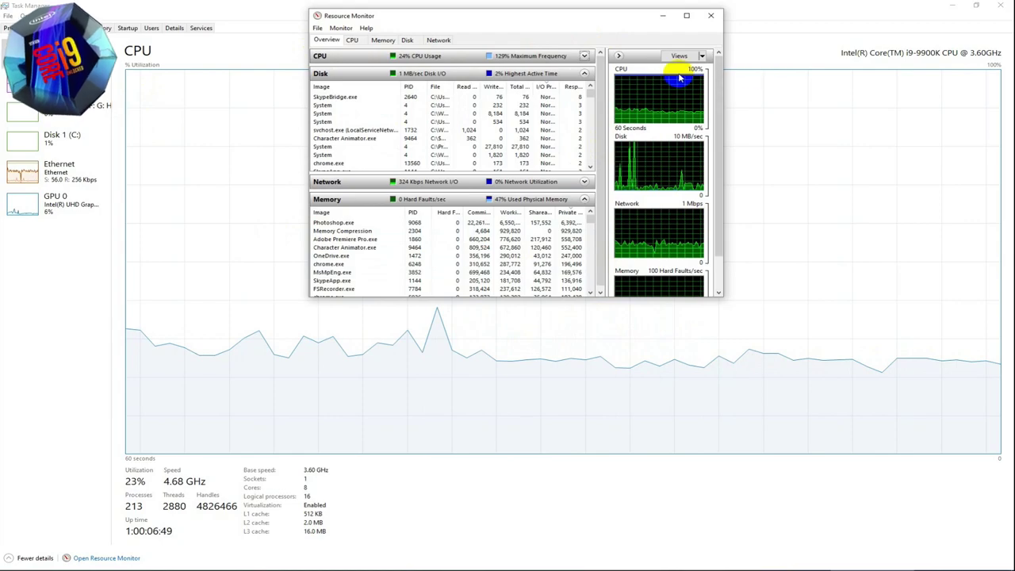
- Try the Resource Monitor overview with the graph pane hidden and the CPU process list expanded
{"action": "left_click", "coordinate": [619, 57]}
{"action": "left_click", "coordinate": [682, 56]}
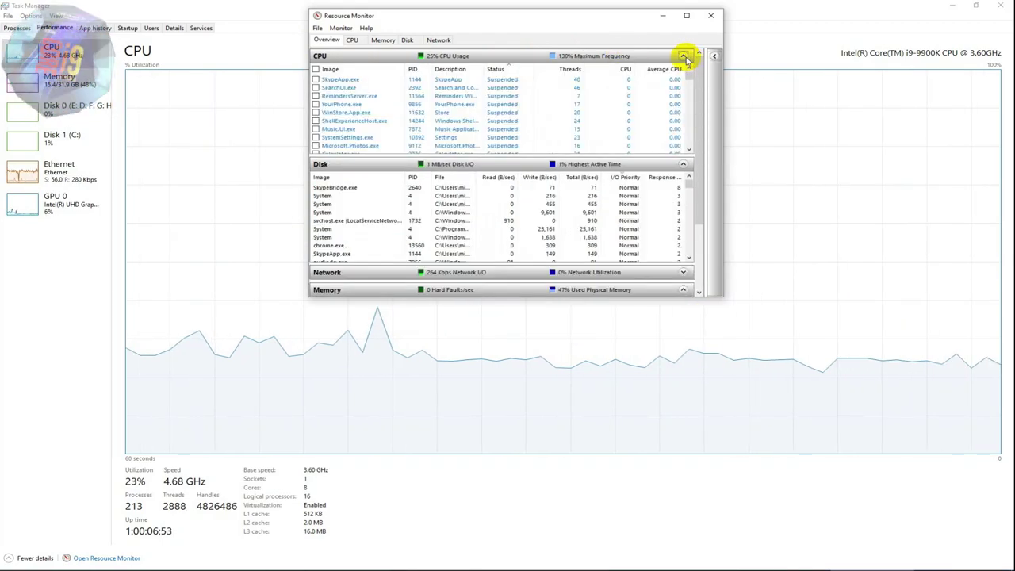
{"action": "left_click", "coordinate": [683, 56]}
{"action": "left_click", "coordinate": [714, 55]}
{"action": "left_click", "coordinate": [702, 55]}
{"action": "left_click", "coordinate": [702, 56]}
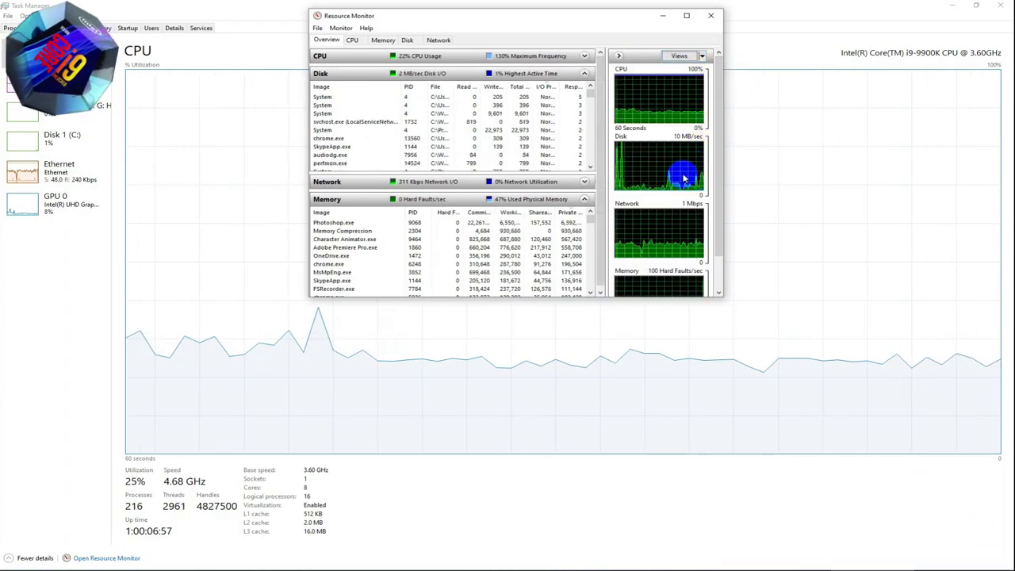
- Examine the disk, network and memory graphs, and move the Resource Monitor window slightly lower
{"action": "scroll", "coordinate": [670, 229], "scroll_direction": "down", "scroll_amount": 1}
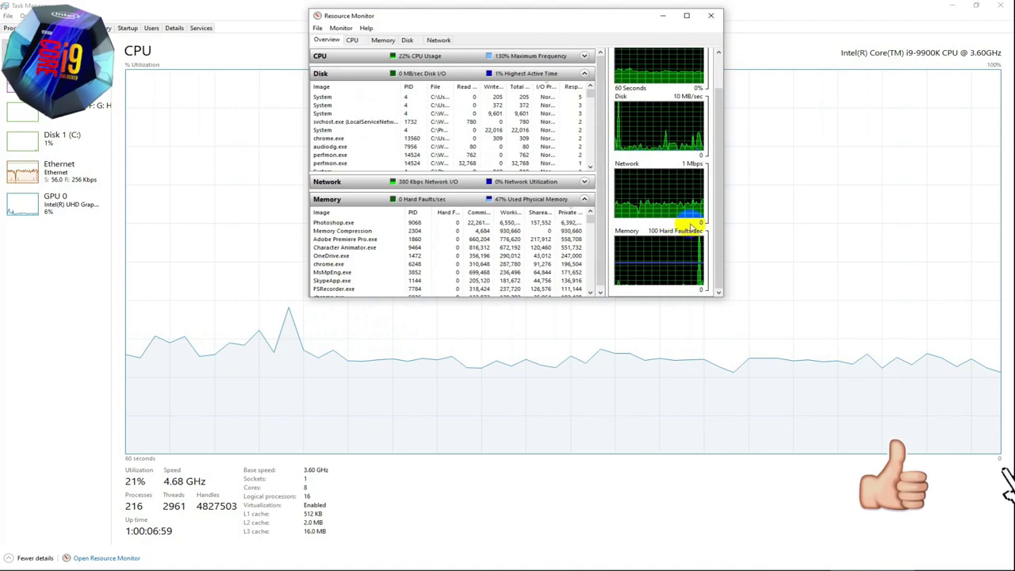
{"action": "scroll", "coordinate": [680, 227], "scroll_direction": "up", "scroll_amount": 1}
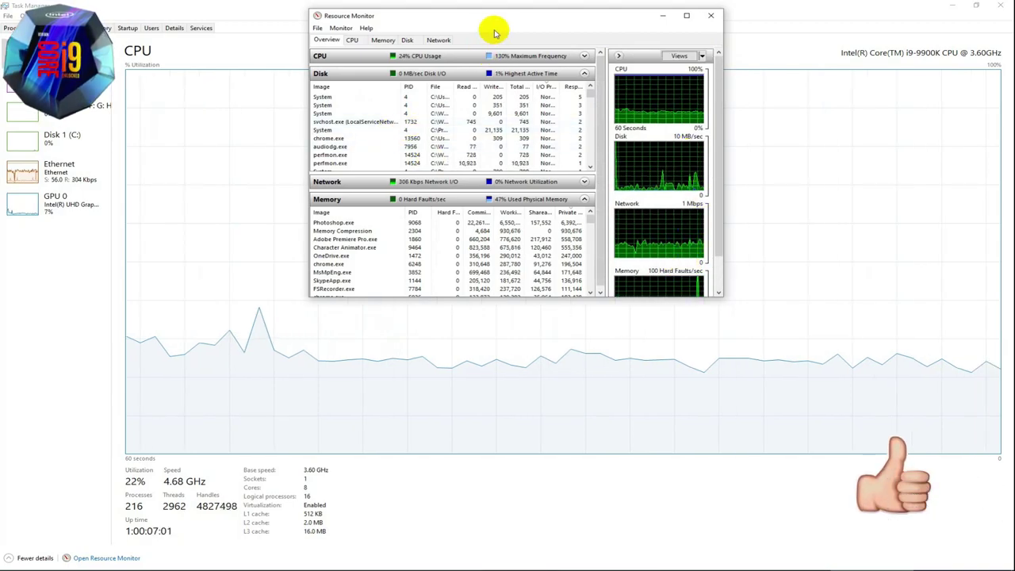
{"action": "left_click_drag", "start_coordinate": [493, 33], "coordinate": [489, 50]}
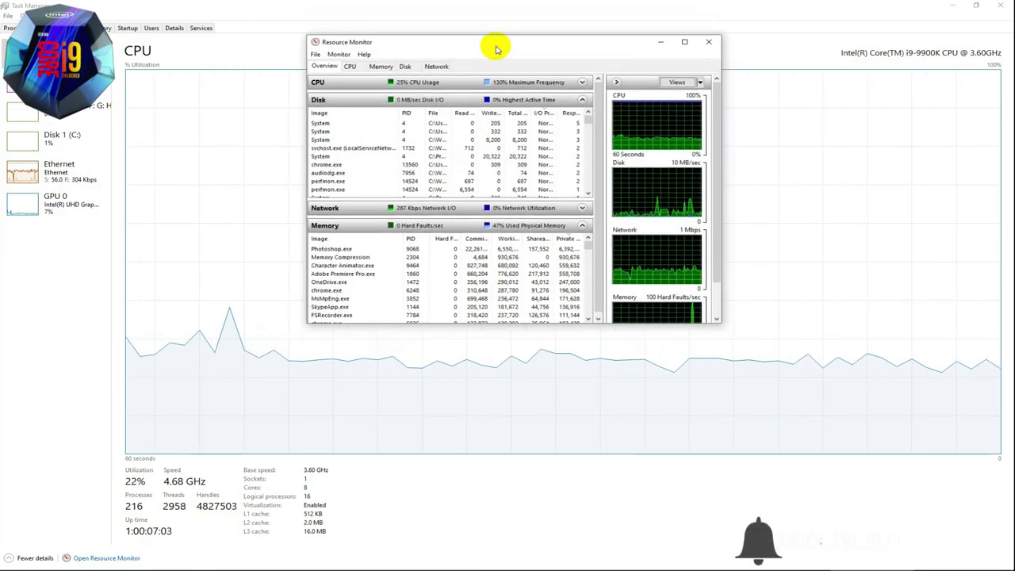